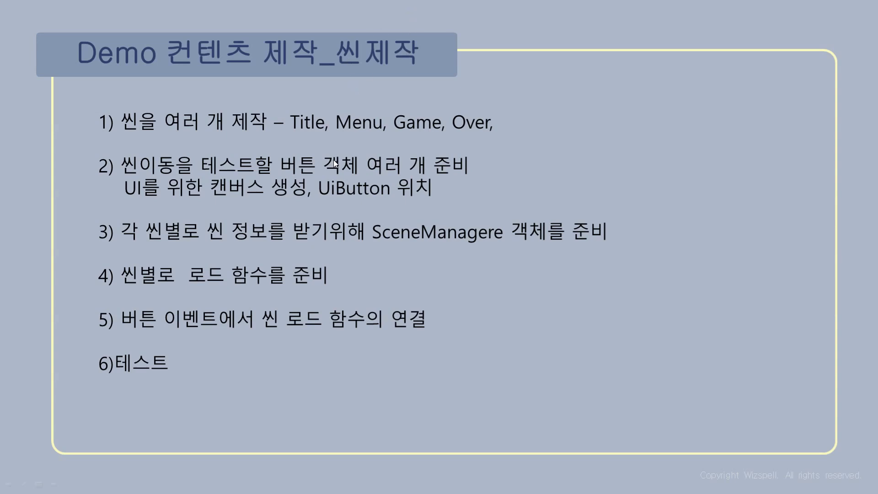
End the slideshow and minimise the presentation and the oCam folder window to reach the desktop
{"action": "key", "text": "Escape"}
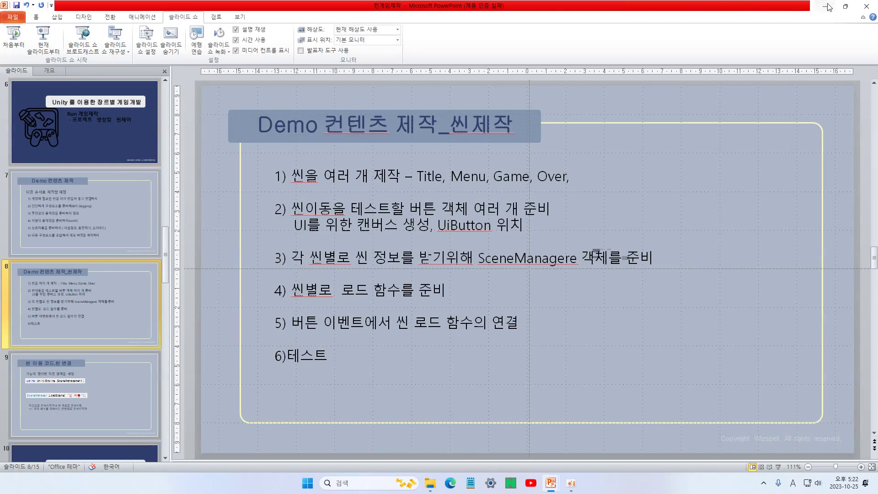
{"action": "left_click", "coordinate": [824, 5]}
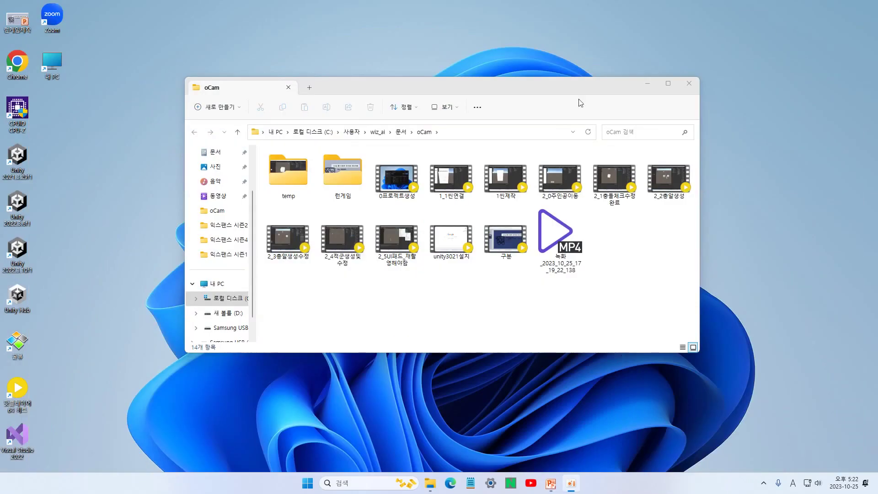
{"action": "left_click", "coordinate": [647, 84]}
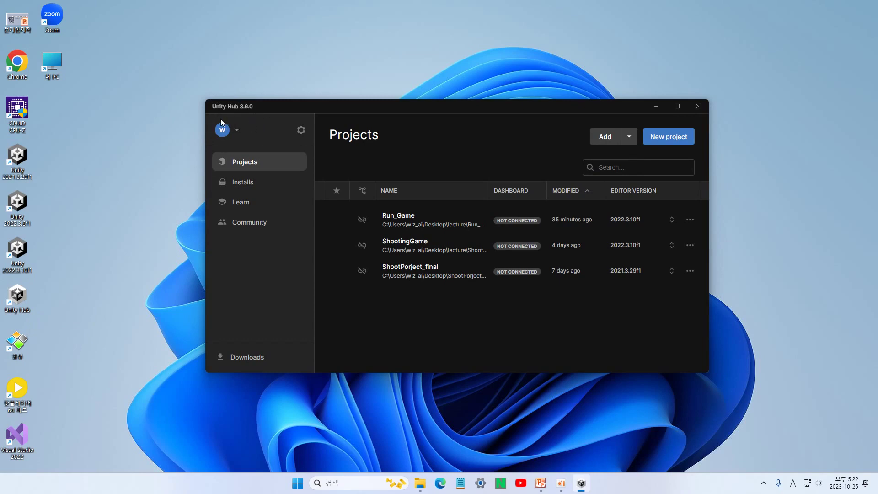
Start a new 3D project in Unity Hub with editor version 2022.3.10f1 and name it Run_Project
{"action": "left_click", "coordinate": [669, 138]}
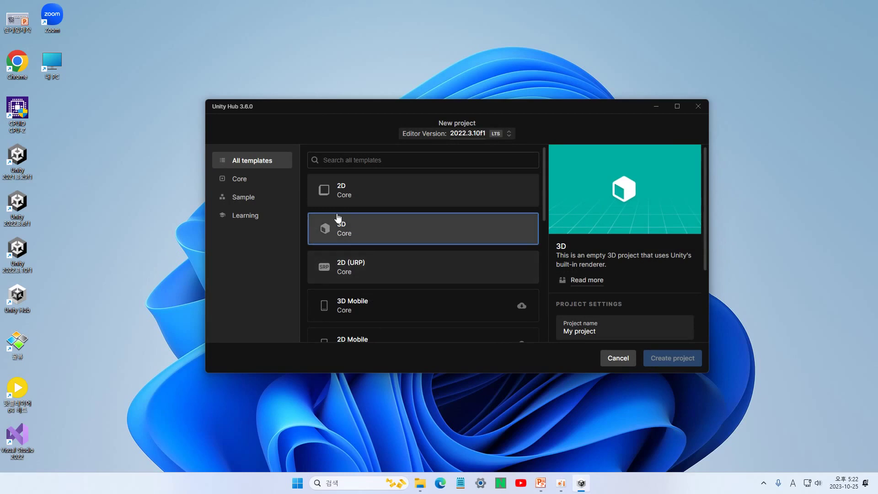
{"action": "left_click", "coordinate": [476, 137]}
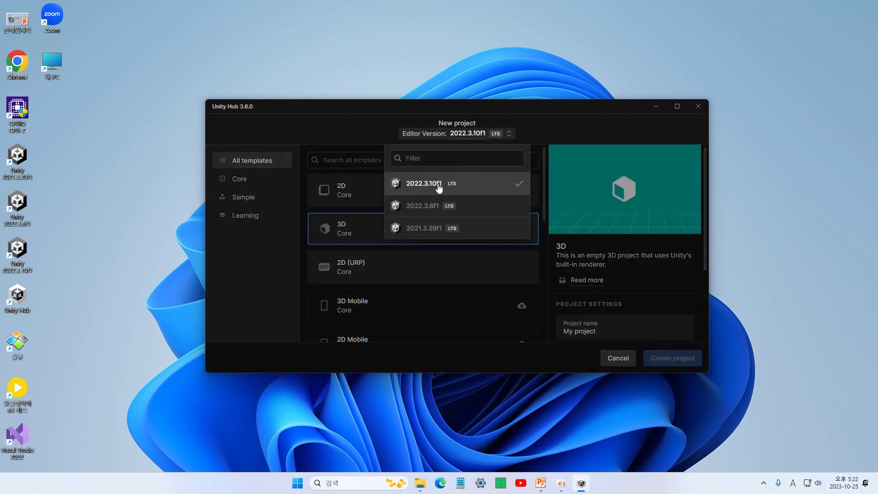
{"action": "left_click", "coordinate": [416, 185]}
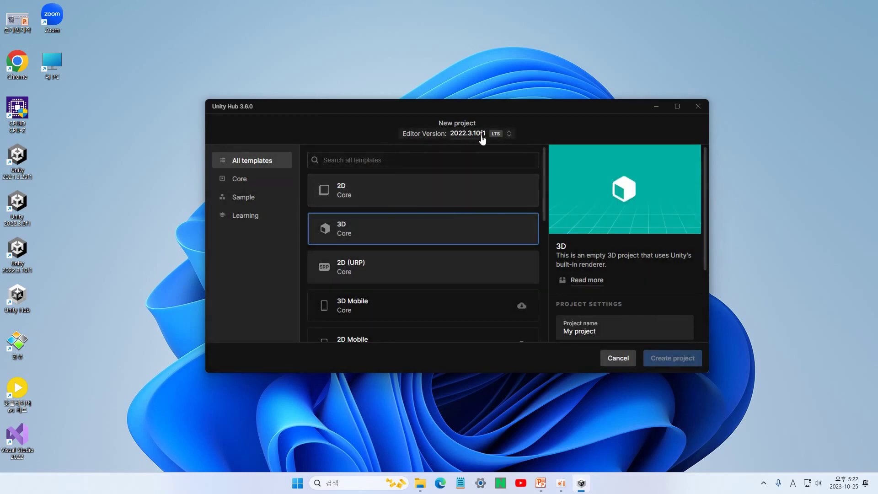
{"action": "scroll", "coordinate": [595, 242], "scroll_direction": "down", "scroll_amount": 3}
{"action": "left_click_drag", "start_coordinate": [604, 227], "coordinate": [483, 219]}
{"action": "type", "text": "Run_Project"}
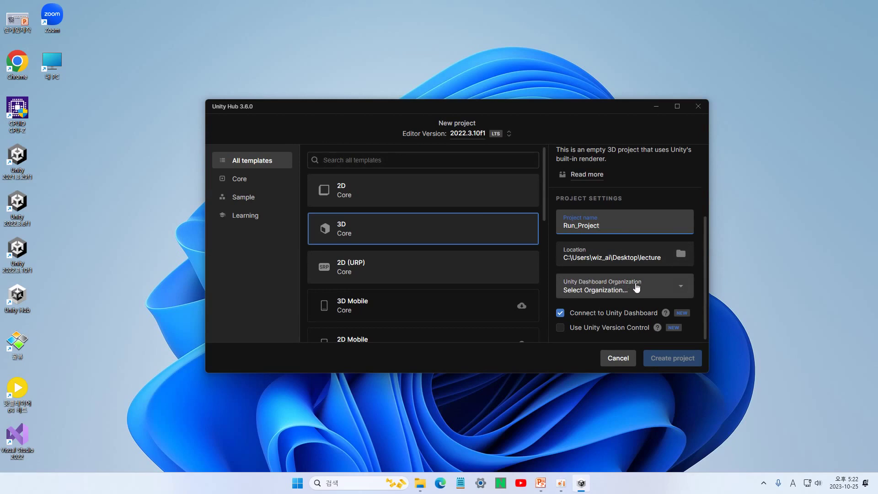
Assign the wizspell organization, create the project, and minimise Unity Hub once the editor has loaded
{"action": "left_click", "coordinate": [591, 292]}
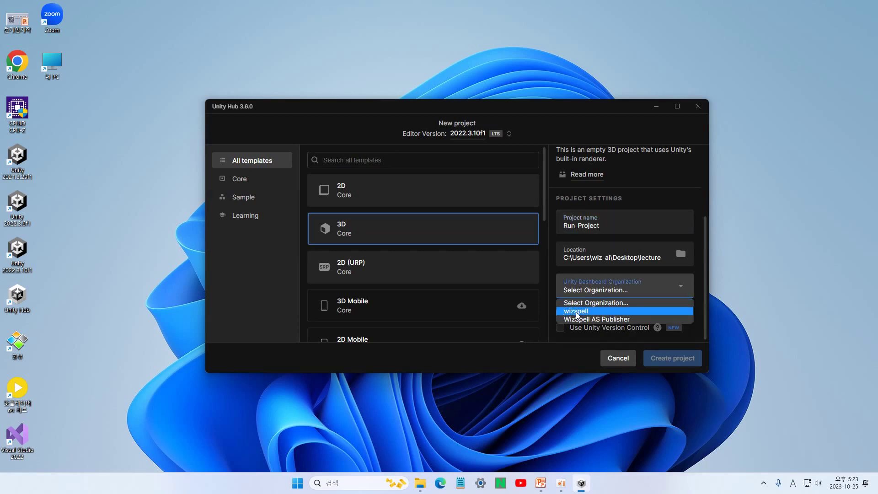
{"action": "left_click", "coordinate": [575, 312]}
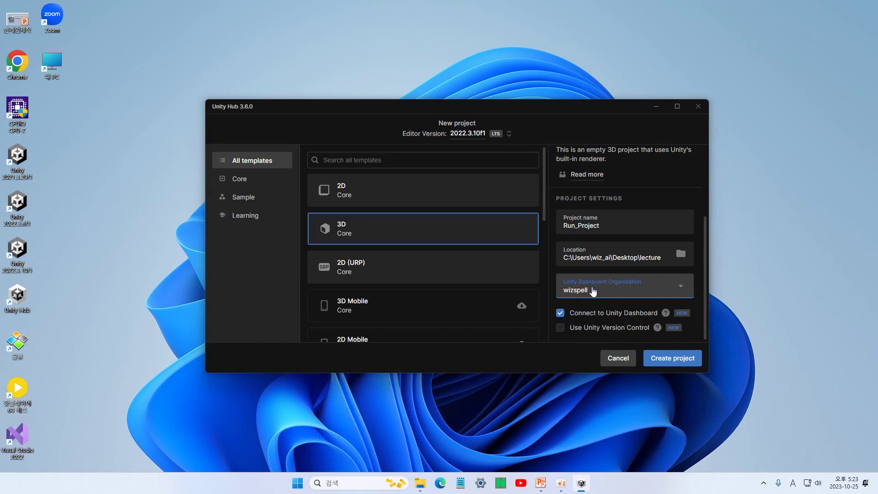
{"action": "left_click", "coordinate": [661, 361]}
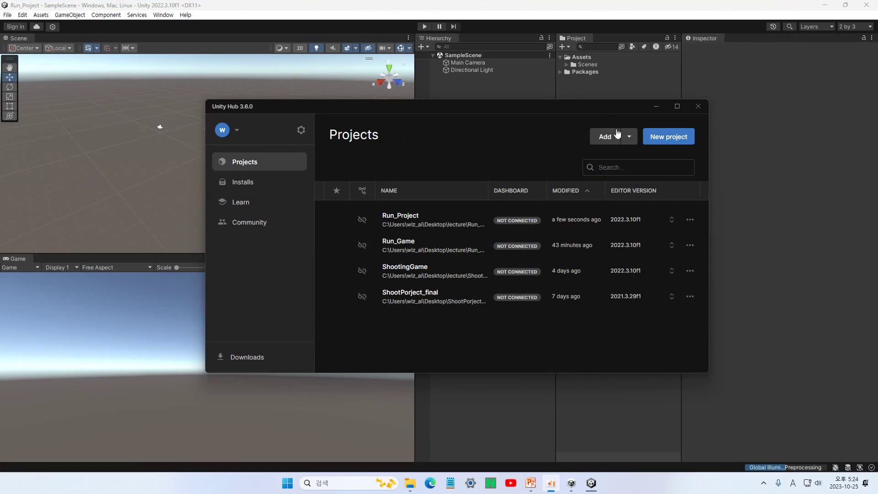
{"action": "left_click", "coordinate": [657, 106]}
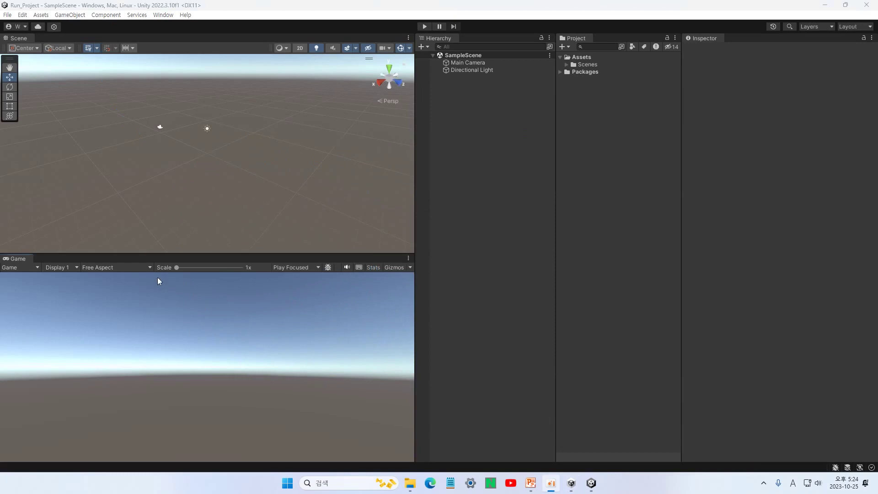
Switch the editor to the Default layout and compare its Scene and Game views
{"action": "left_click", "coordinate": [853, 26]}
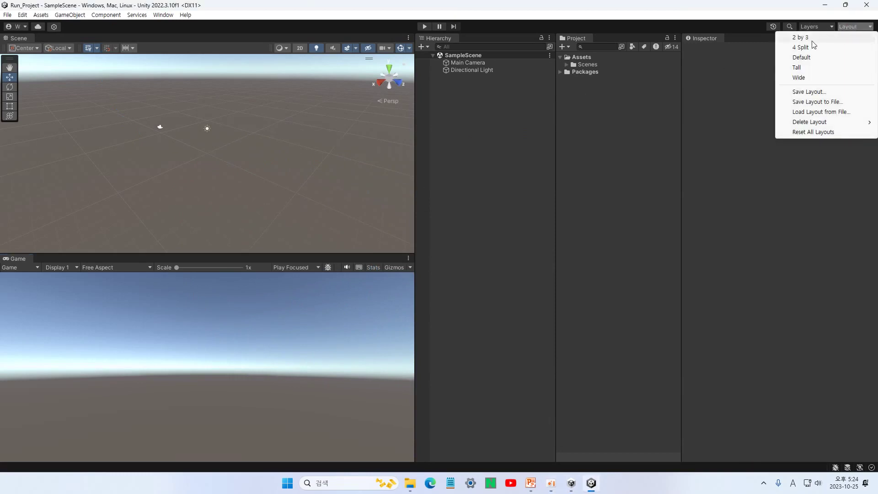
{"action": "left_click", "coordinate": [802, 58]}
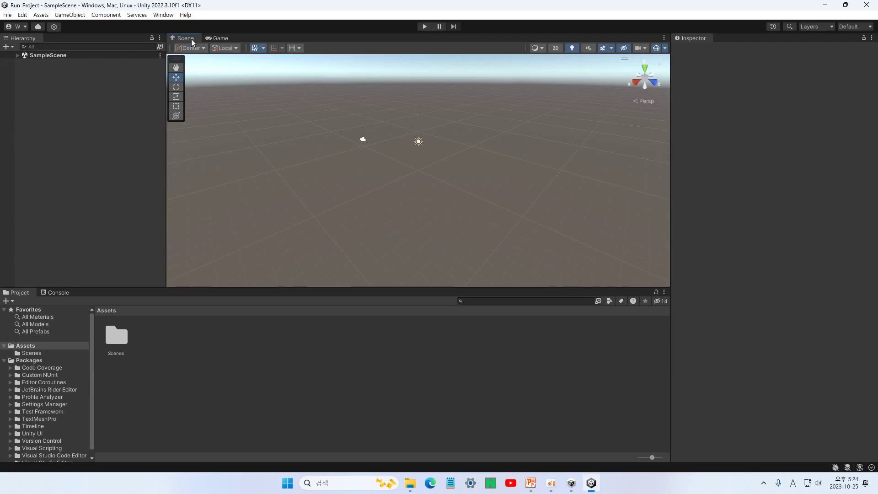
{"action": "left_click", "coordinate": [216, 38]}
{"action": "left_click", "coordinate": [194, 40]}
{"action": "left_click", "coordinate": [216, 39]}
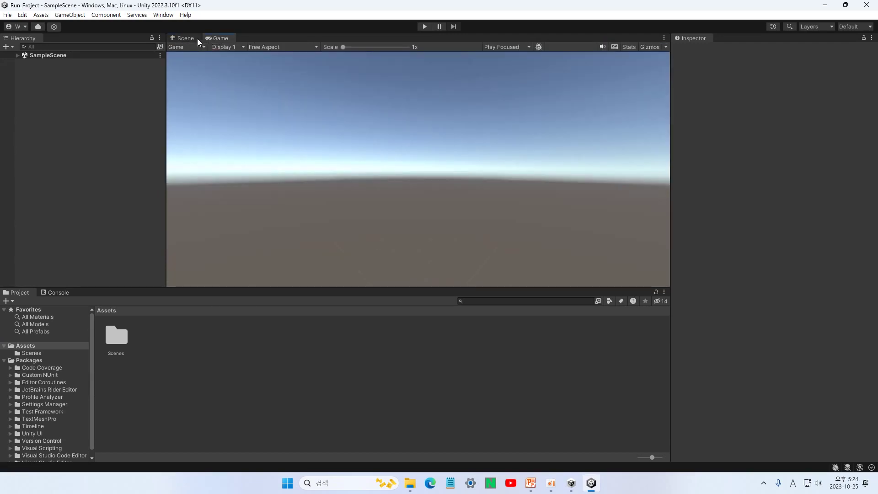
{"action": "left_click", "coordinate": [185, 40]}
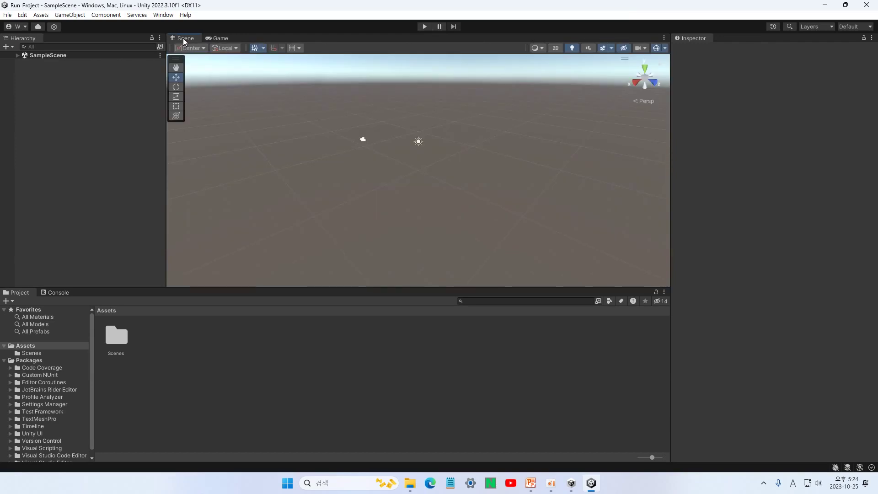
Run the sample scene in play mode, view it in the Scene view, and stop playback
{"action": "left_click", "coordinate": [425, 26]}
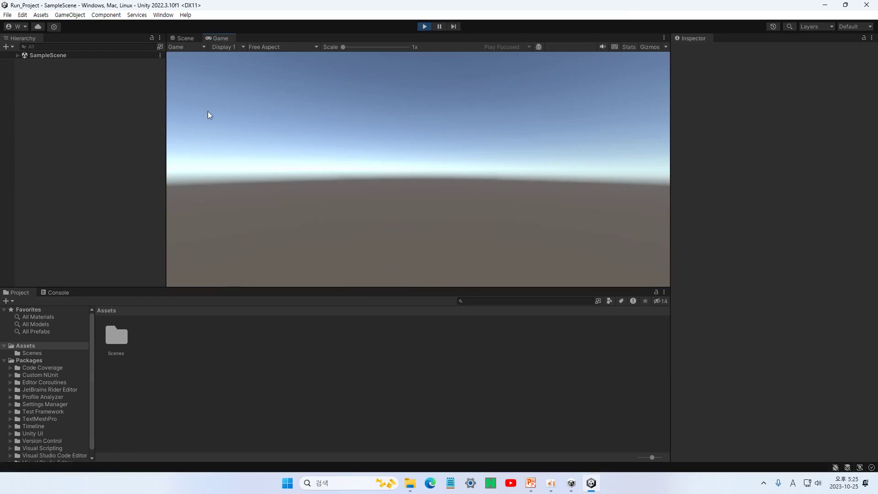
{"action": "left_click", "coordinate": [185, 38]}
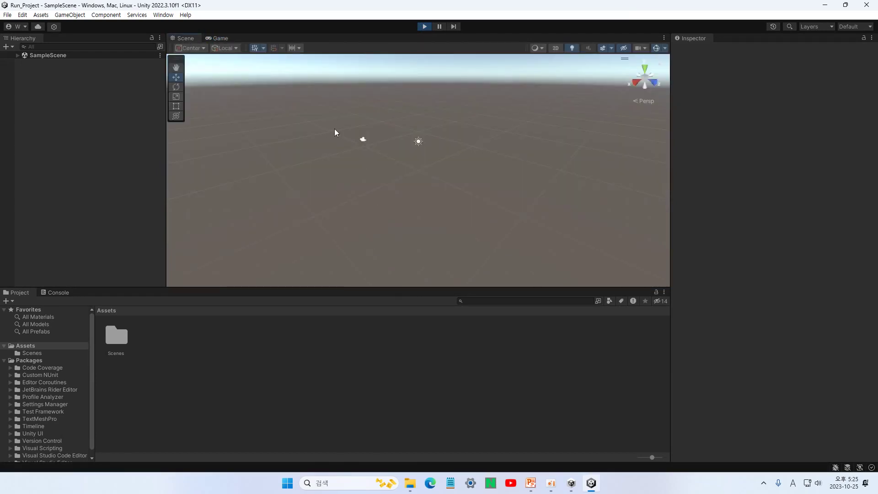
{"action": "left_click", "coordinate": [424, 26]}
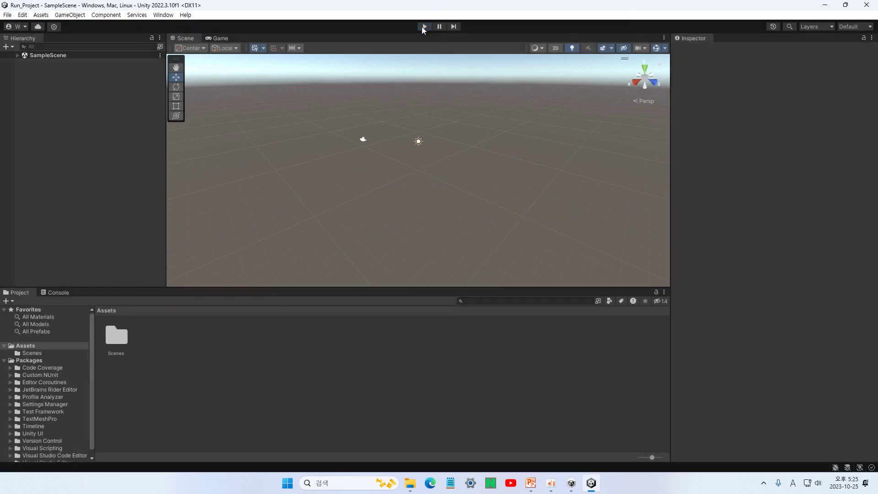
Apply the 2 by 3 editor layout and set the Project window to One Column Layout
{"action": "left_click", "coordinate": [851, 27]}
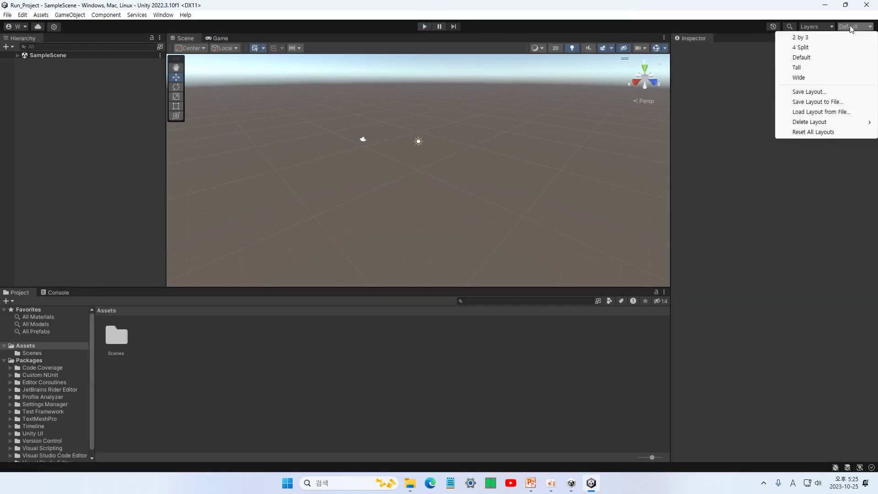
{"action": "left_click", "coordinate": [805, 37]}
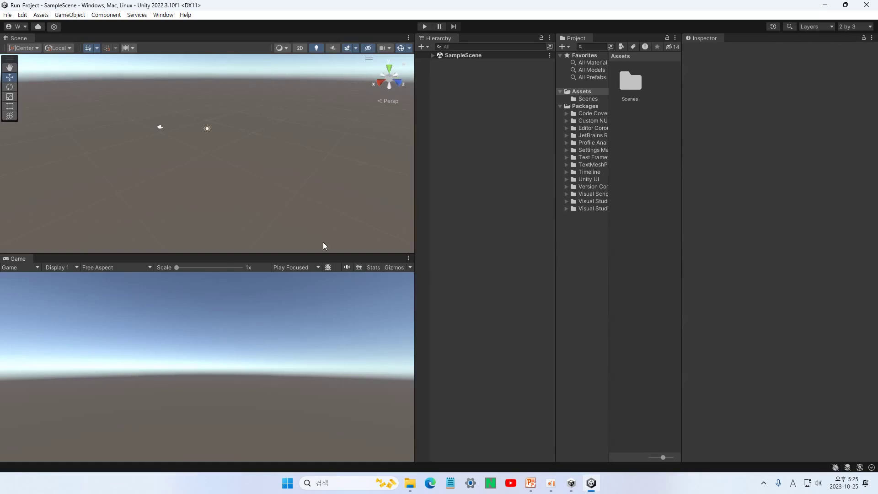
{"action": "left_click", "coordinate": [675, 38]}
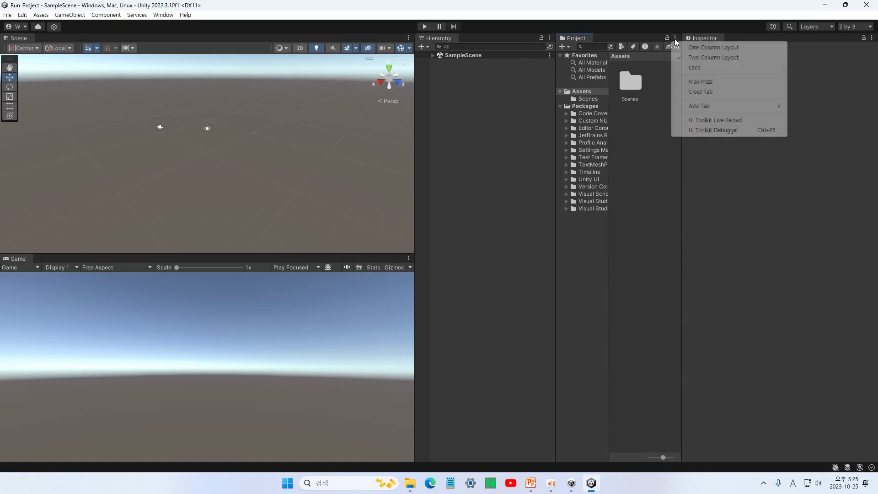
{"action": "left_click", "coordinate": [713, 47]}
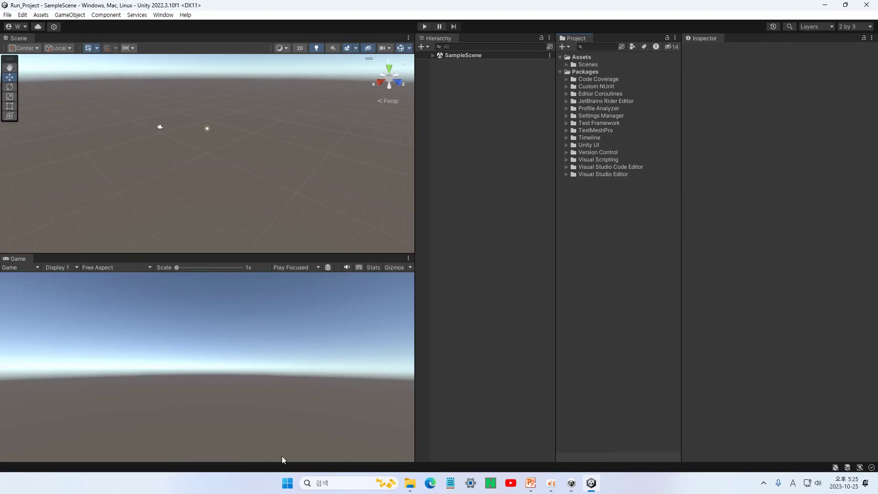
Widen the Scene and Game area, and open the Console docked beside the Game view
{"action": "left_click_drag", "start_coordinate": [418, 181], "coordinate": [454, 183]}
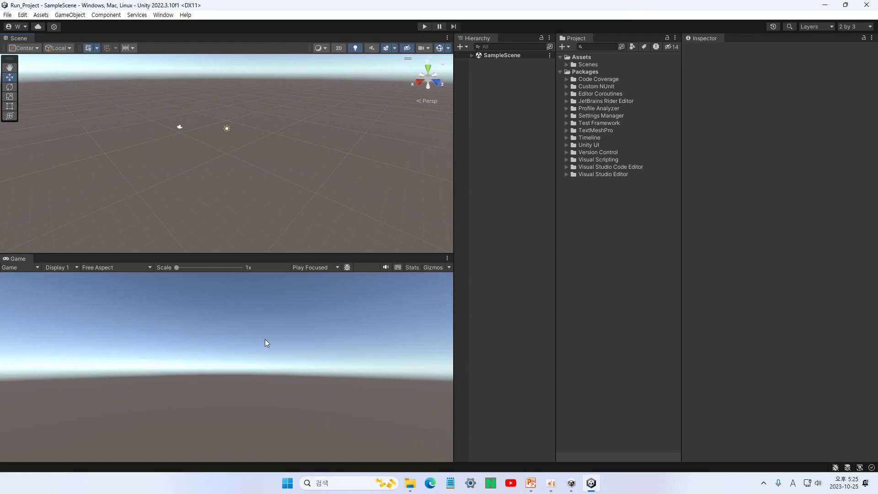
{"action": "key", "text": "ctrl+shift+c"}
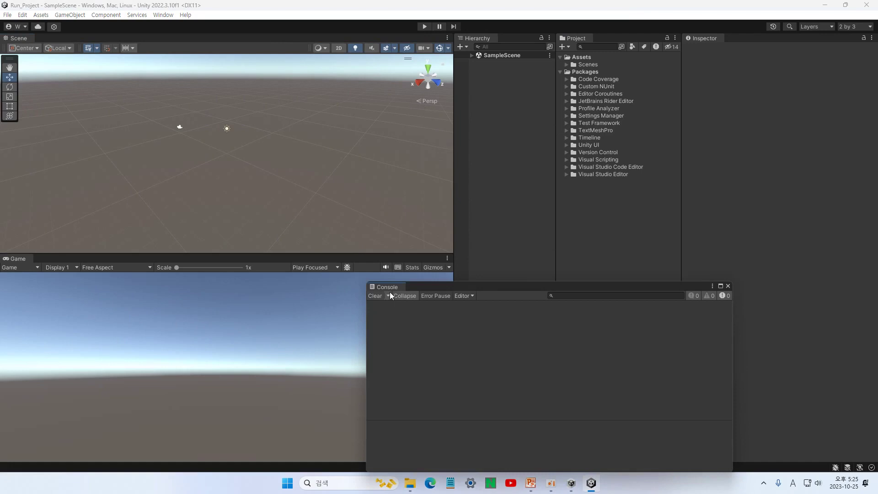
{"action": "left_click_drag", "start_coordinate": [384, 288], "coordinate": [350, 356]}
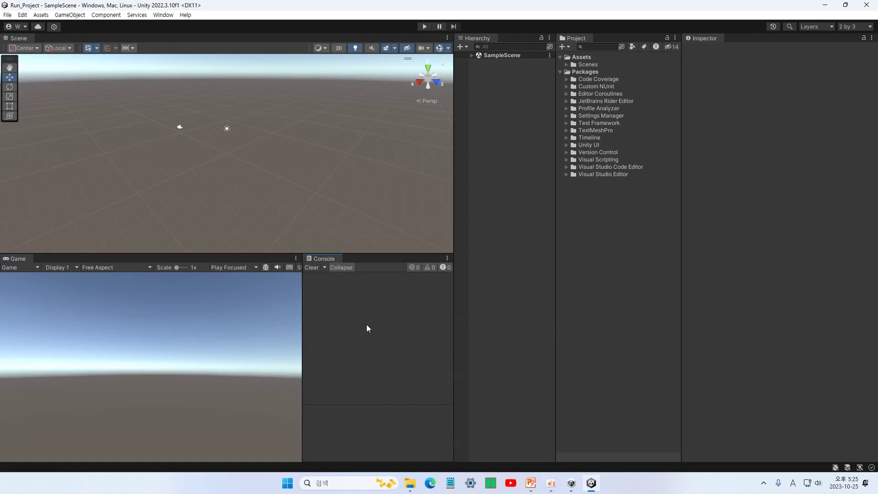
Set the Game view to 16:9 Aspect and widen it until the image fills the view
{"action": "left_click", "coordinate": [130, 268]}
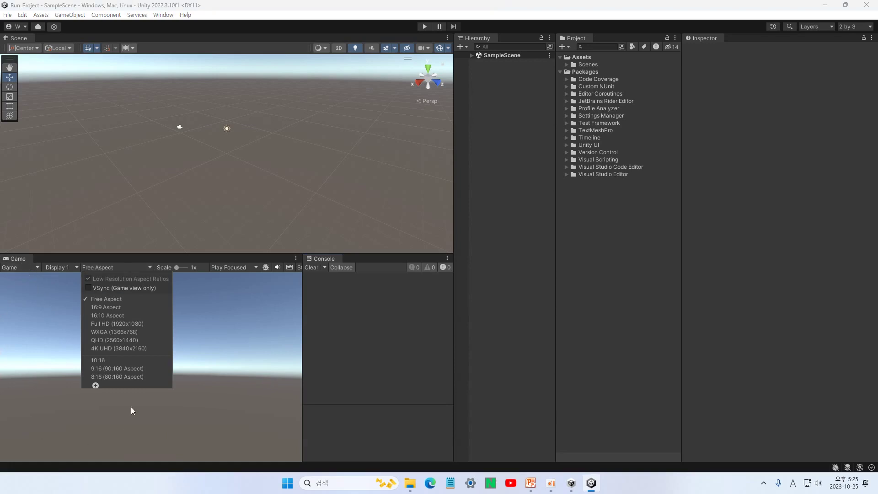
{"action": "left_click", "coordinate": [107, 307]}
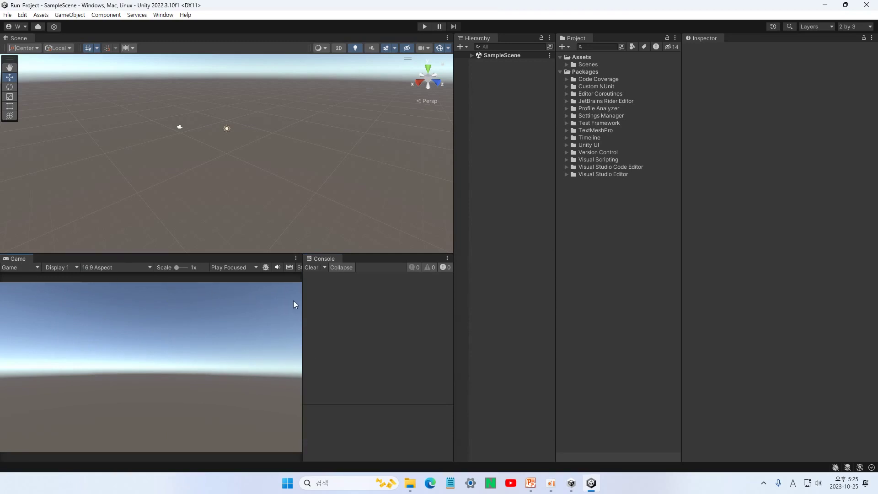
{"action": "left_click_drag", "start_coordinate": [302, 301], "coordinate": [331, 309]}
{"action": "left_click_drag", "start_coordinate": [454, 298], "coordinate": [464, 299]}
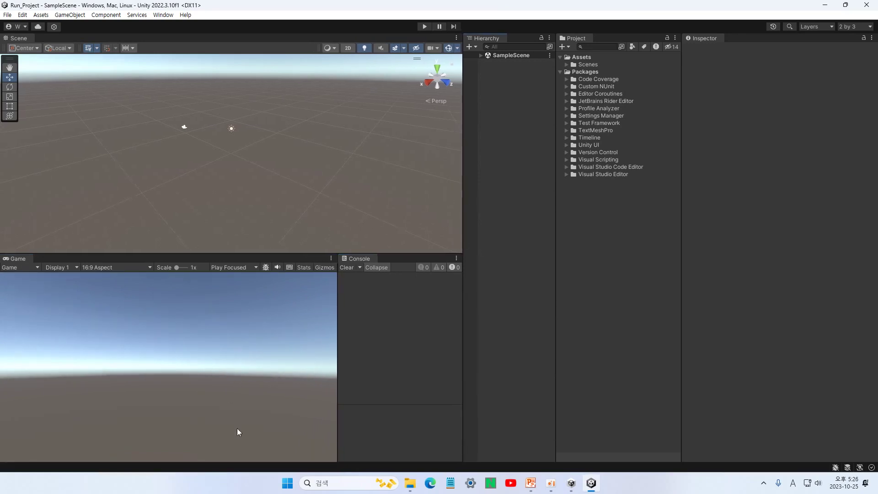
Collapse Packages in the project assets, expand the Scenes folder and select SampleScene
{"action": "left_click", "coordinate": [561, 72]}
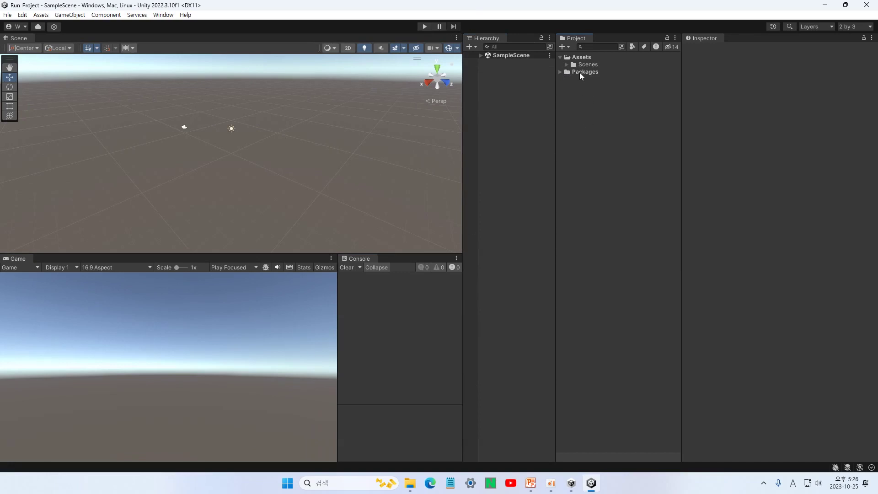
{"action": "left_click", "coordinate": [566, 64]}
{"action": "left_click", "coordinate": [593, 72]}
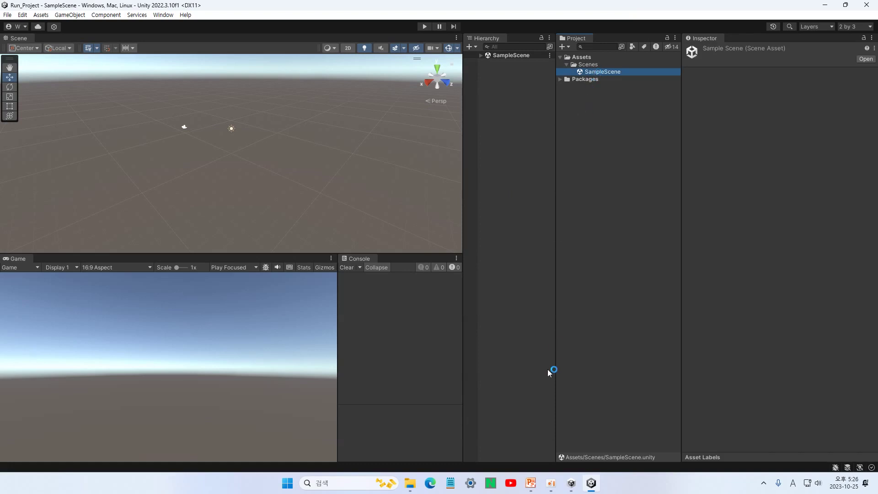
Switch to PowerPoint, close the 런게임 만들기2 presentation without saving, and bring up the 런게임제작 presentation
{"action": "mouse_move", "coordinate": [530, 488]}
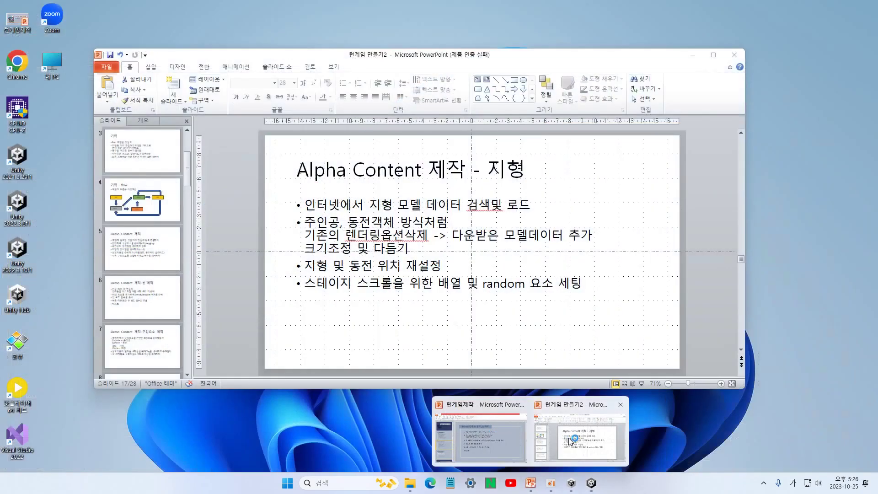
{"action": "left_click", "coordinate": [569, 440]}
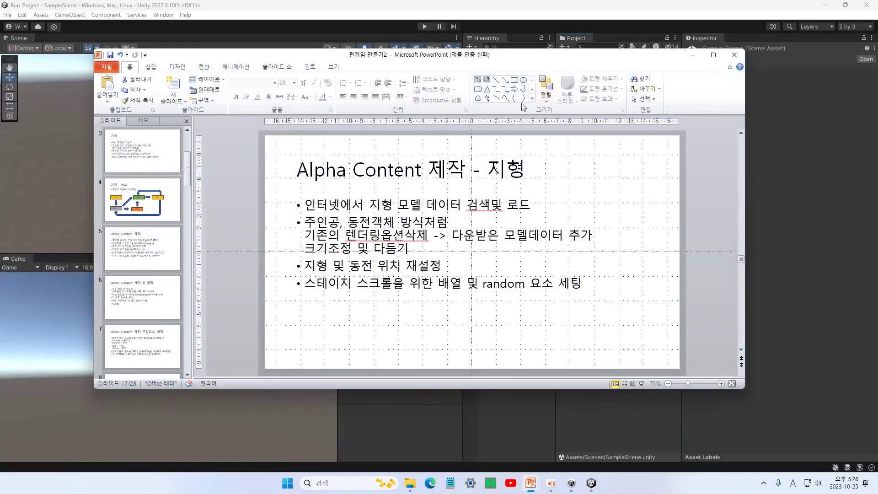
{"action": "left_click", "coordinate": [733, 58]}
{"action": "mouse_move", "coordinate": [530, 483]}
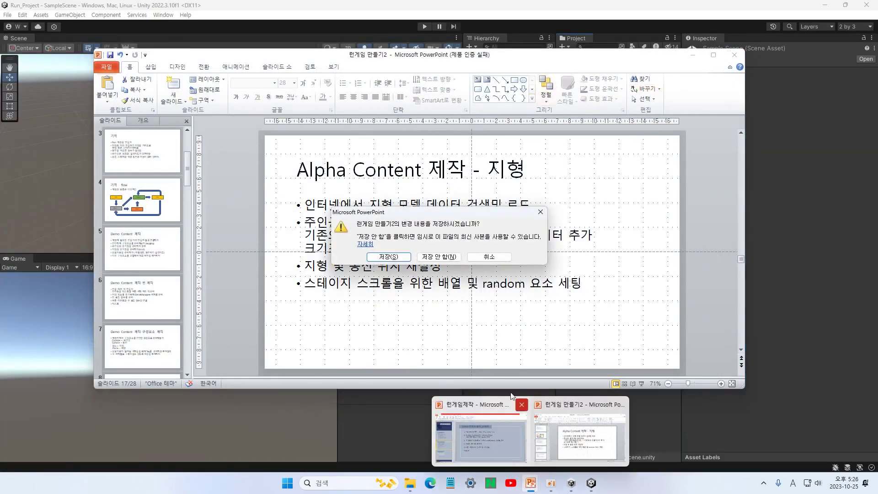
{"action": "left_click", "coordinate": [482, 440]}
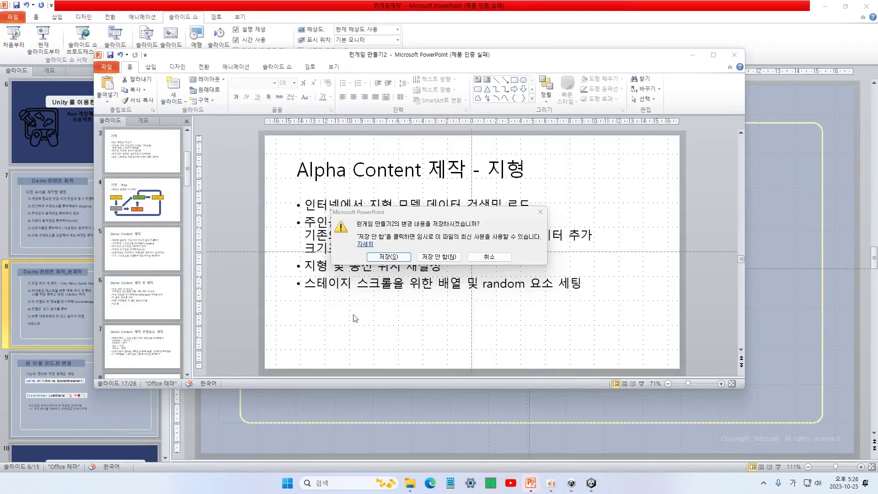
{"action": "left_click", "coordinate": [442, 257]}
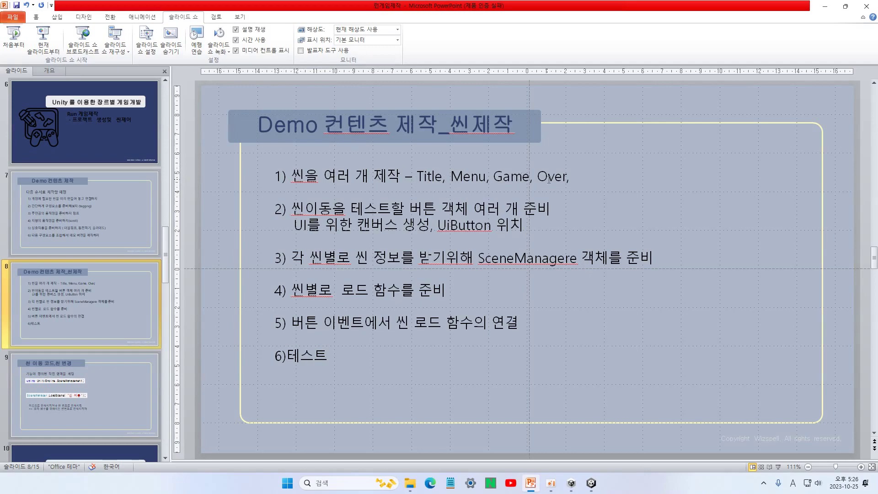
Switch back to Unity and create a new scene named Title_Scene in the Scenes folder
{"action": "left_click", "coordinate": [591, 483]}
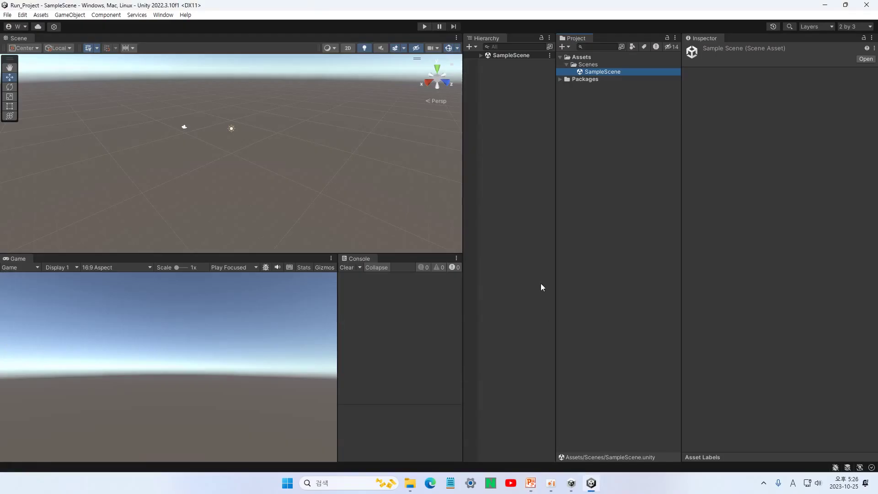
{"action": "left_click", "coordinate": [562, 47]}
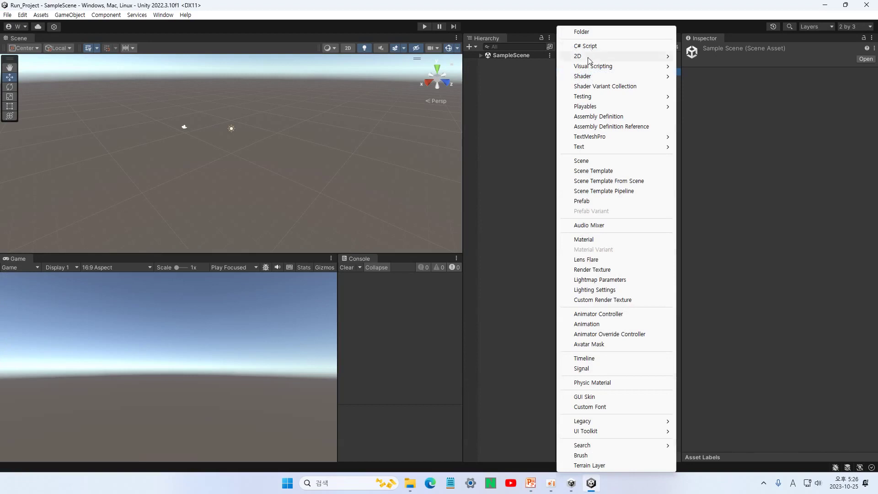
{"action": "left_click", "coordinate": [593, 164]}
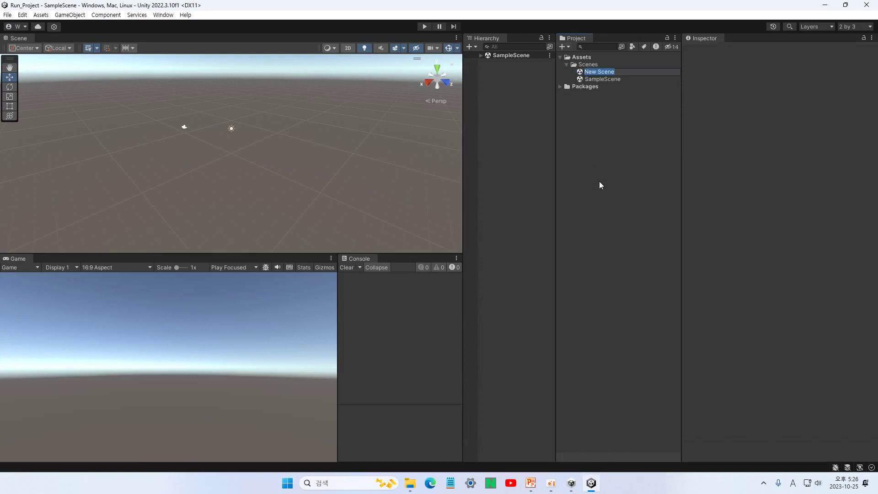
{"action": "type", "text": "Title_Scene"}
{"action": "key", "text": "Return"}
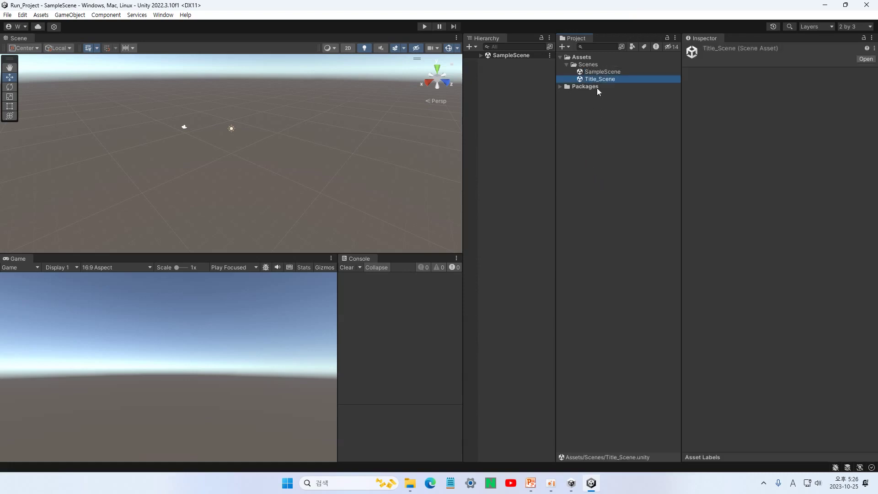
{"action": "left_click", "coordinate": [612, 136]}
{"action": "left_click", "coordinate": [561, 46]}
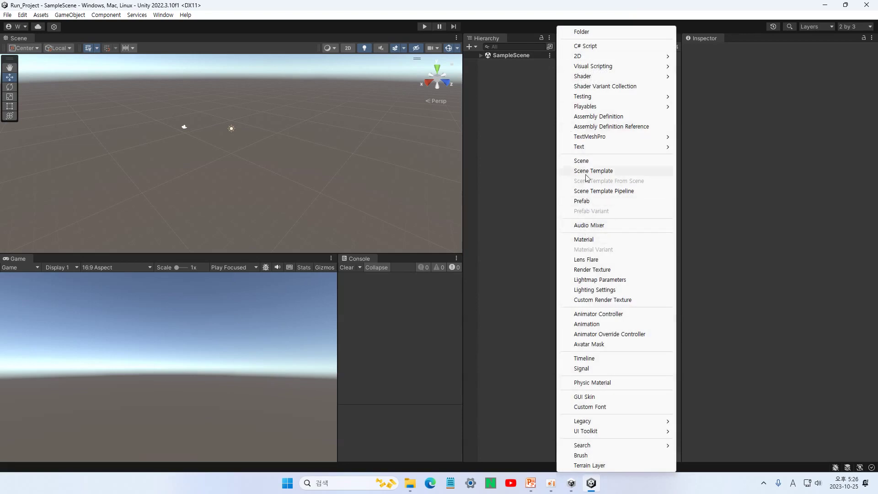
{"action": "left_click", "coordinate": [513, 158]}
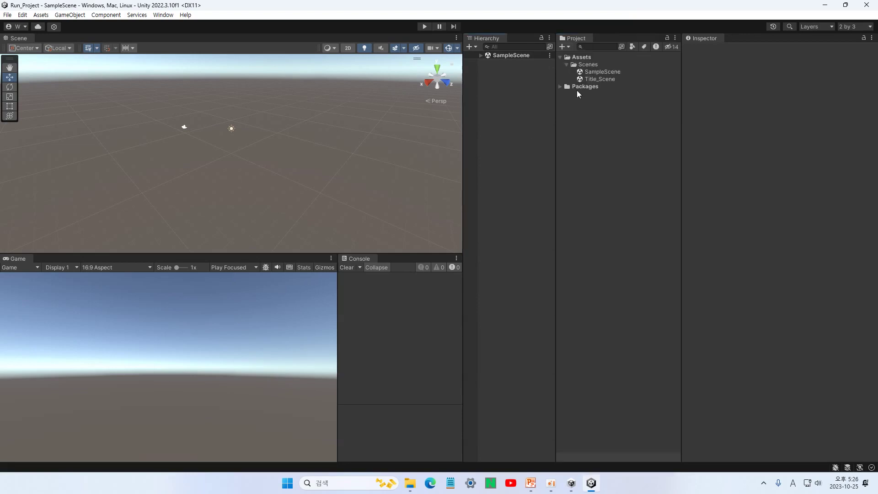
Duplicate Title_Scene three times in the Scenes folder and look through the copies
{"action": "left_click", "coordinate": [595, 79]}
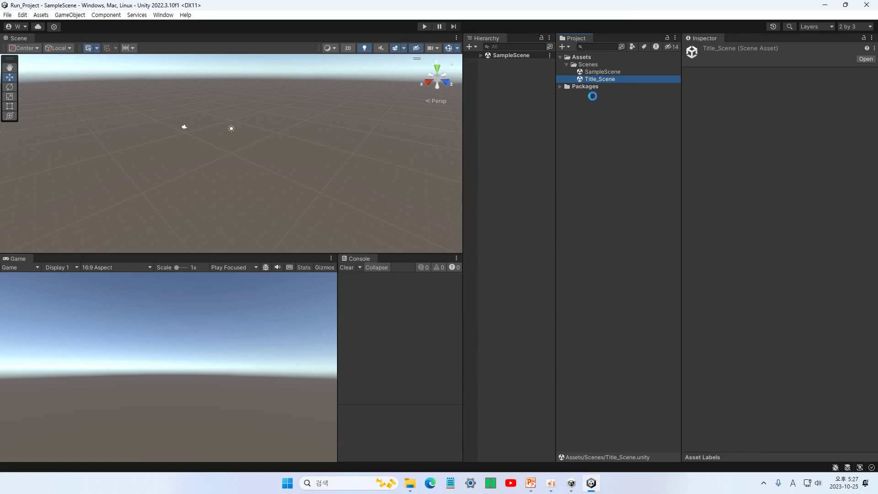
{"action": "key", "text": "ctrl+d"}
{"action": "key", "text": "ctrl+d"}
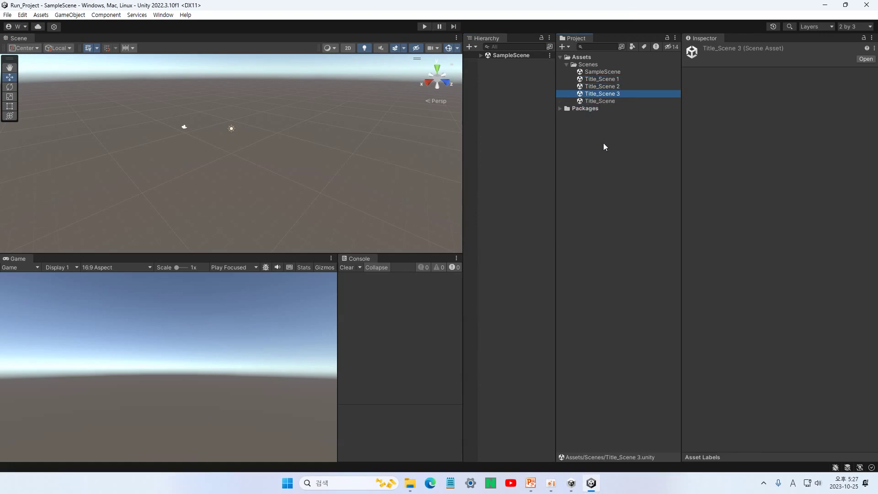
{"action": "left_click", "coordinate": [596, 100]}
{"action": "left_click", "coordinate": [601, 93]}
{"action": "left_click", "coordinate": [602, 86]}
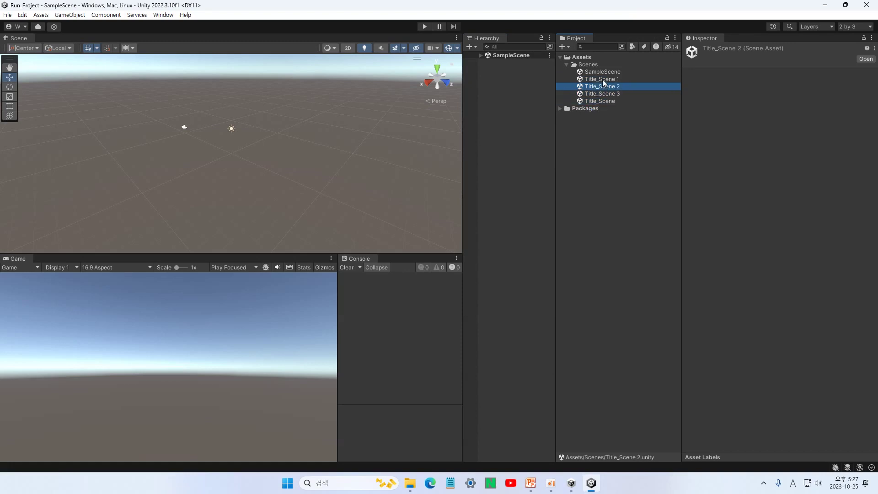
{"action": "left_click", "coordinate": [603, 78]}
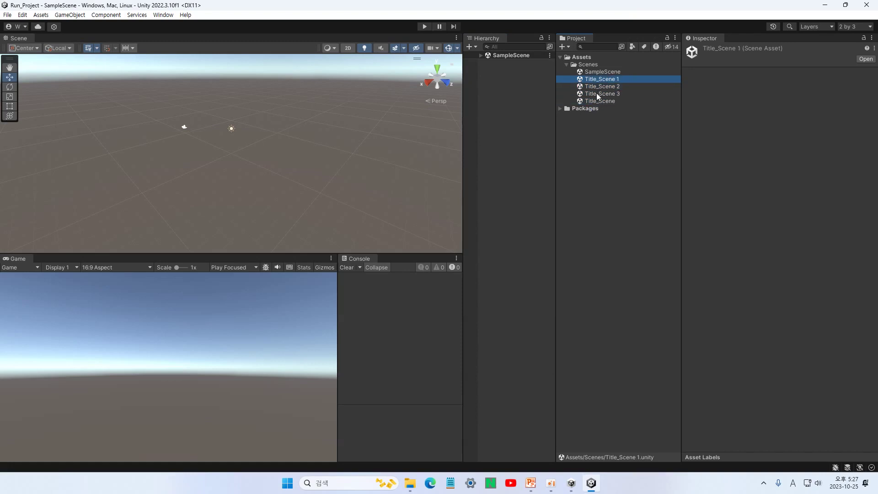
Rename the Title_Scene 3 copy as Meni_Scene
{"action": "left_click", "coordinate": [595, 95]}
{"action": "left_click", "coordinate": [596, 95]}
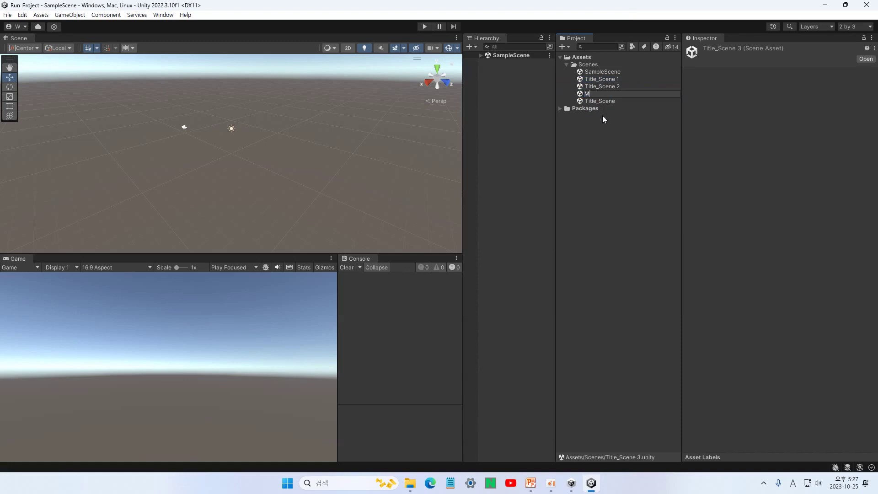
{"action": "type", "text": "Meni_Scene"}
{"action": "key", "text": "Return"}
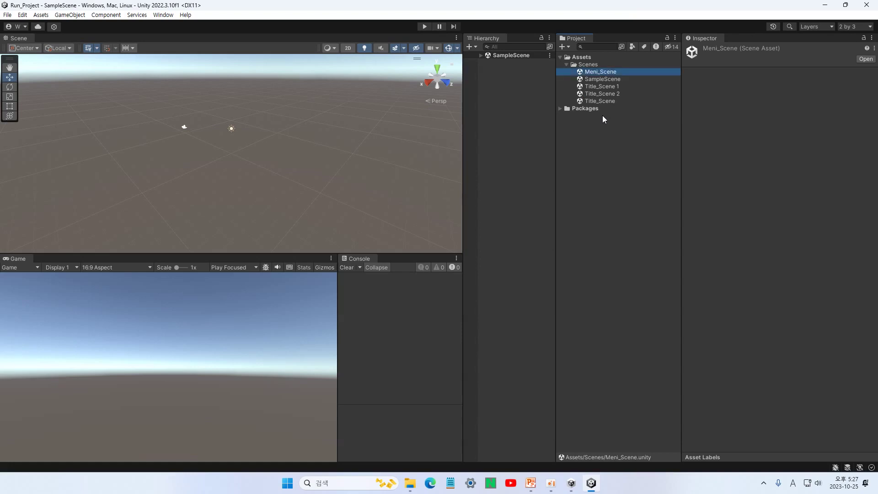
Rename the Title_Scene 1 copy as Over_Scene
{"action": "left_click", "coordinate": [603, 87]}
{"action": "left_click", "coordinate": [605, 87]}
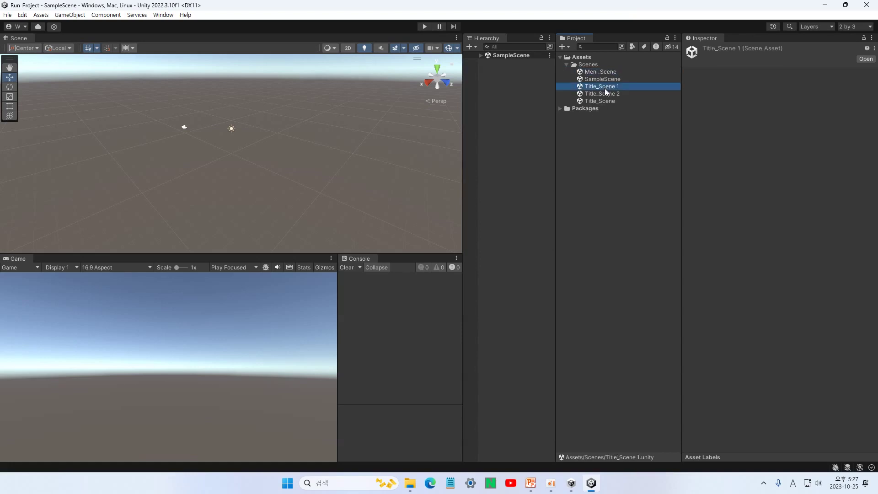
{"action": "type", "text": "Over_Scene"}
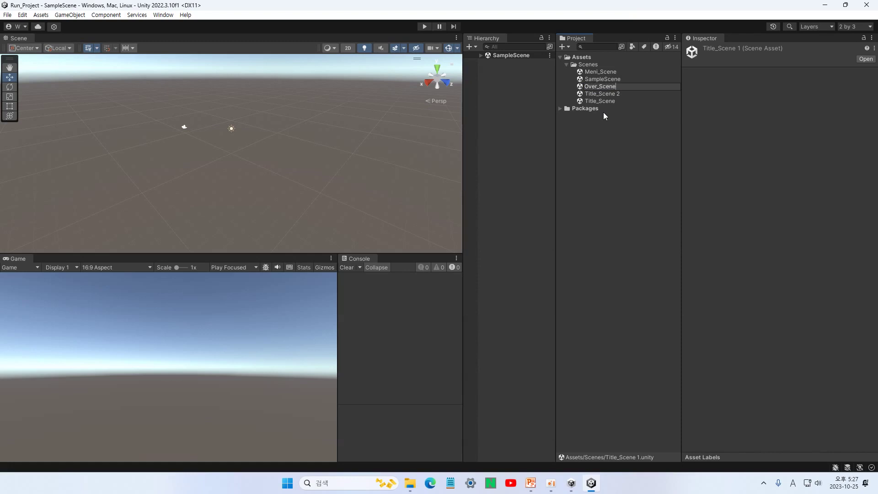
{"action": "key", "text": "Return"}
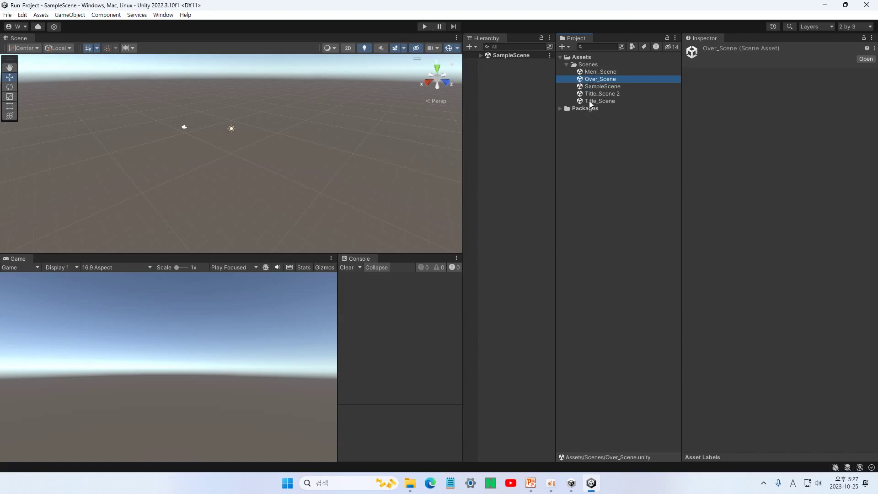
Add the prefix 1_ to the original Title_Scene, naming it 1_Title_Scene
{"action": "left_click", "coordinate": [590, 101]}
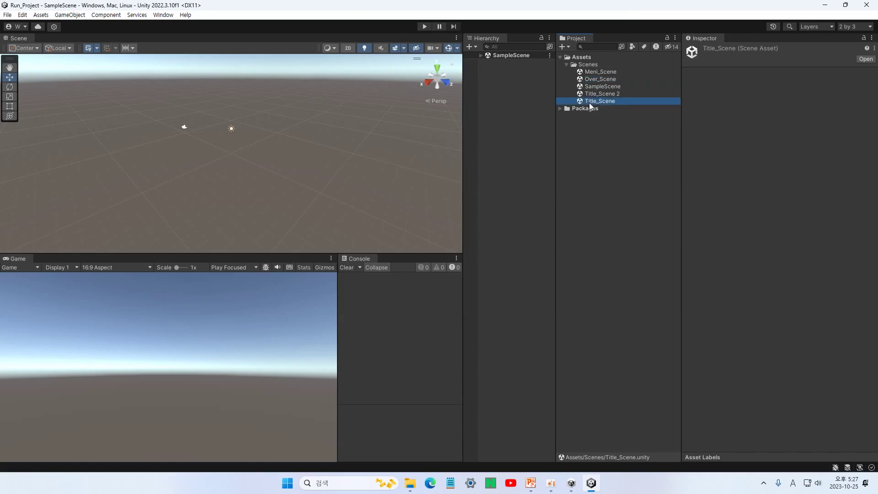
{"action": "left_click", "coordinate": [589, 102]}
{"action": "type", "text": "1_"}
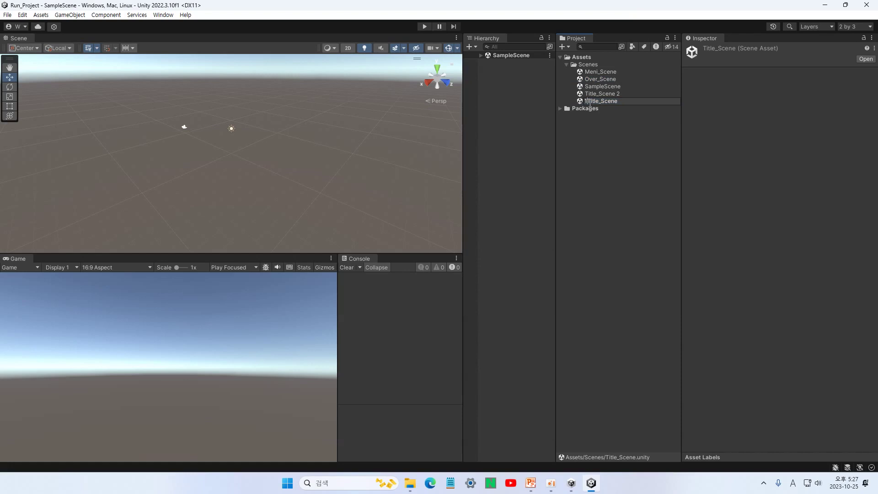
{"action": "key", "text": "Return"}
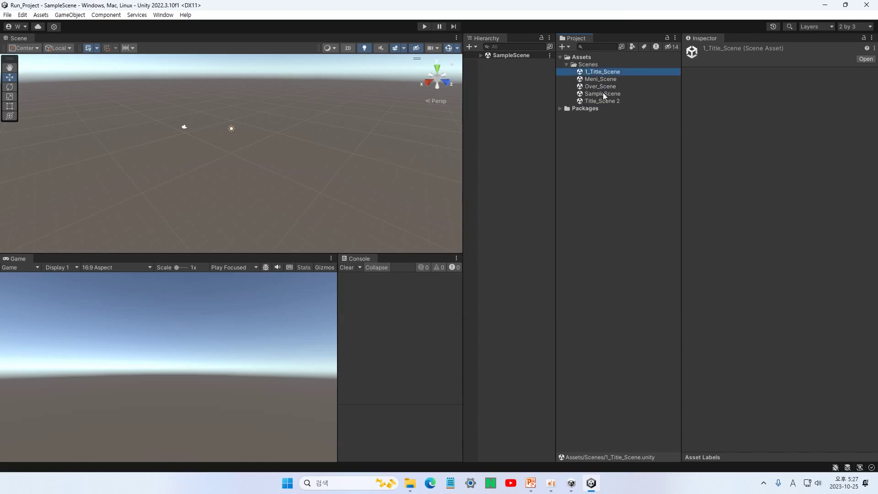
Correct and number the Meni_Scene asset's name as 2_Menu_Scene
{"action": "left_click", "coordinate": [599, 80]}
{"action": "left_click", "coordinate": [597, 79]}
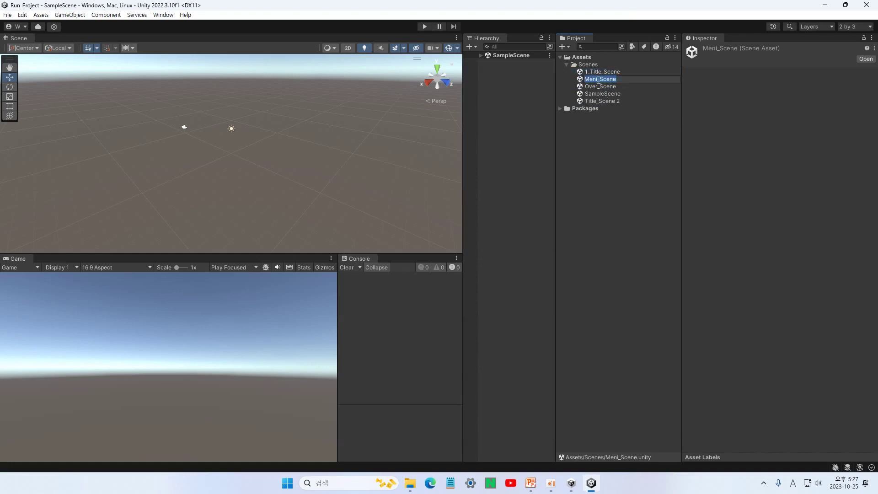
{"action": "type", "text": "2_Menu"}
{"action": "key", "text": "Return"}
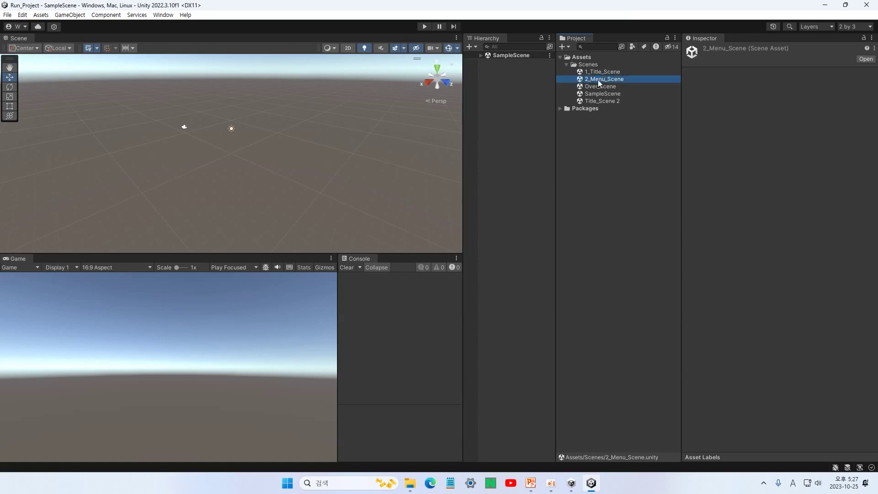
Add the prefix 3_ to Over_Scene, naming it 3_Over_Scene
{"action": "left_click", "coordinate": [612, 87]}
{"action": "left_click", "coordinate": [604, 85]}
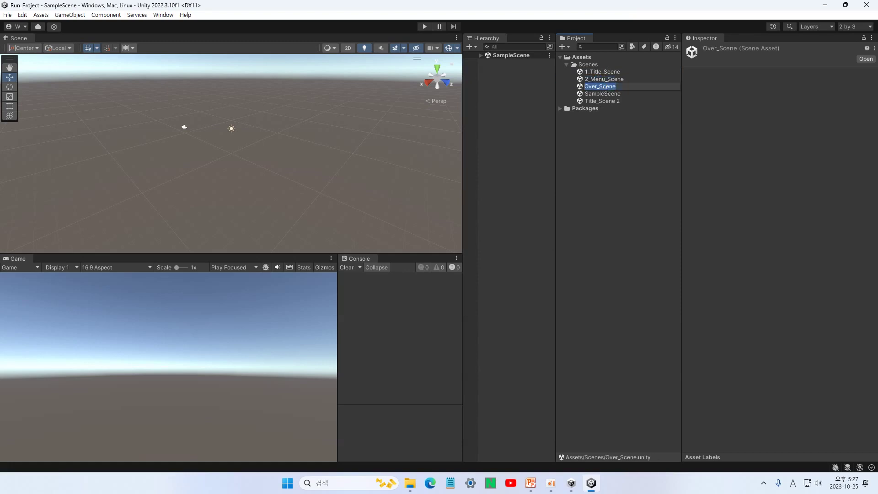
{"action": "left_click", "coordinate": [606, 86]}
{"action": "key", "text": "Home"}
{"action": "type", "text": "3_"}
{"action": "key", "text": "Return"}
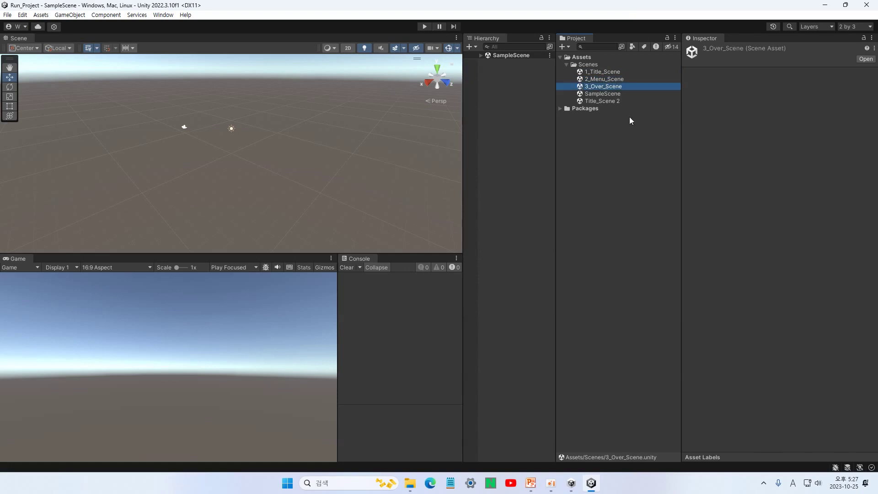
Rename the remaining Title_Scene 2 copy as Market
{"action": "left_click", "coordinate": [601, 101]}
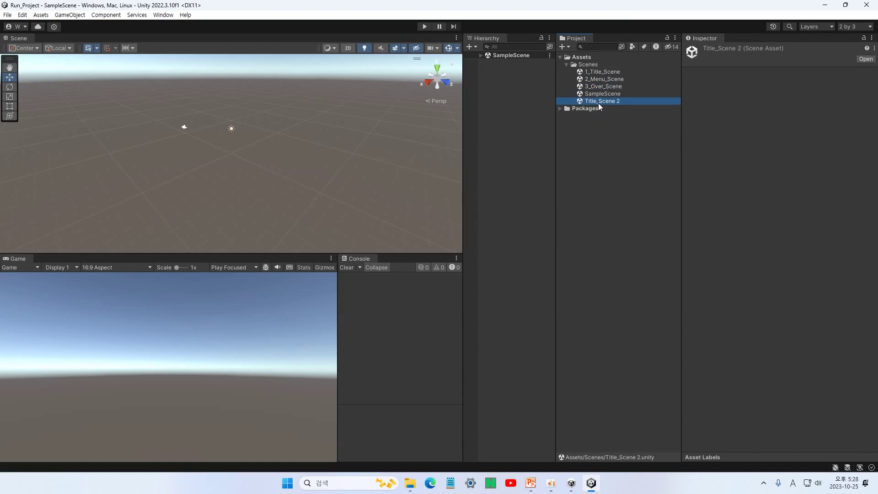
{"action": "left_click", "coordinate": [597, 101]}
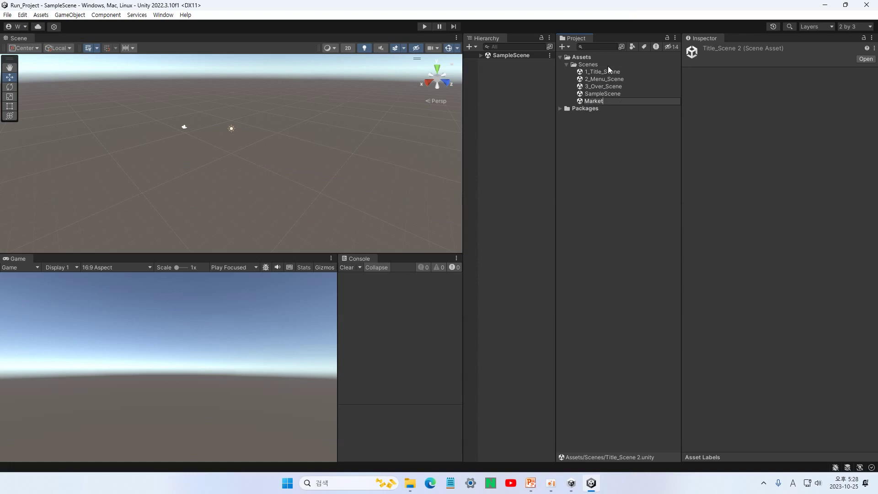
{"action": "left_click", "coordinate": [605, 115]}
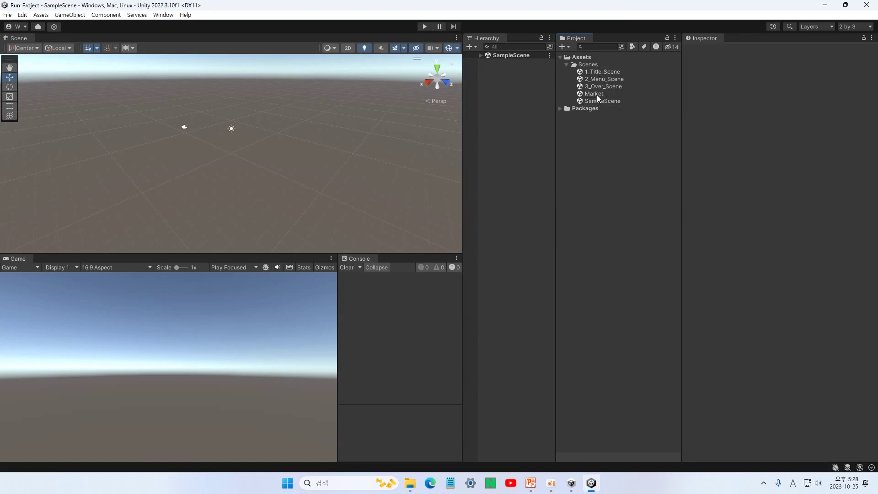
Delete the Market scene from the Scenes folder
{"action": "left_click", "coordinate": [597, 95]}
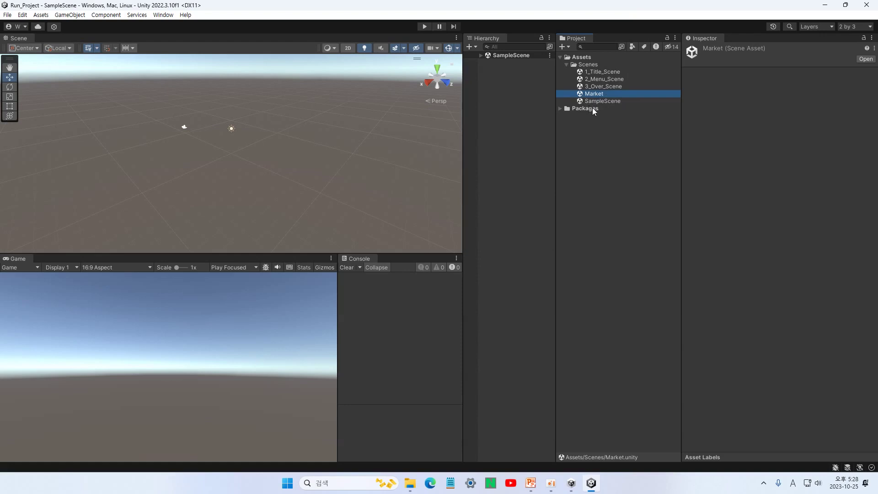
{"action": "key", "text": "Delete"}
{"action": "left_click", "coordinate": [465, 259]}
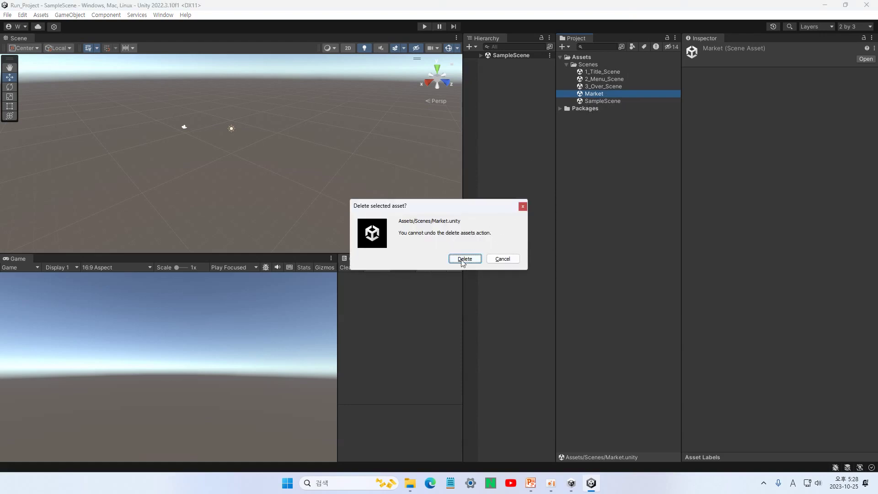
Open 1_Title_Scene, 2_Menu_Scene and 3_Over_Scene one after another to check each scene's hierarchy
{"action": "left_click", "coordinate": [605, 73]}
{"action": "left_click", "coordinate": [601, 81]}
{"action": "left_click", "coordinate": [600, 85]}
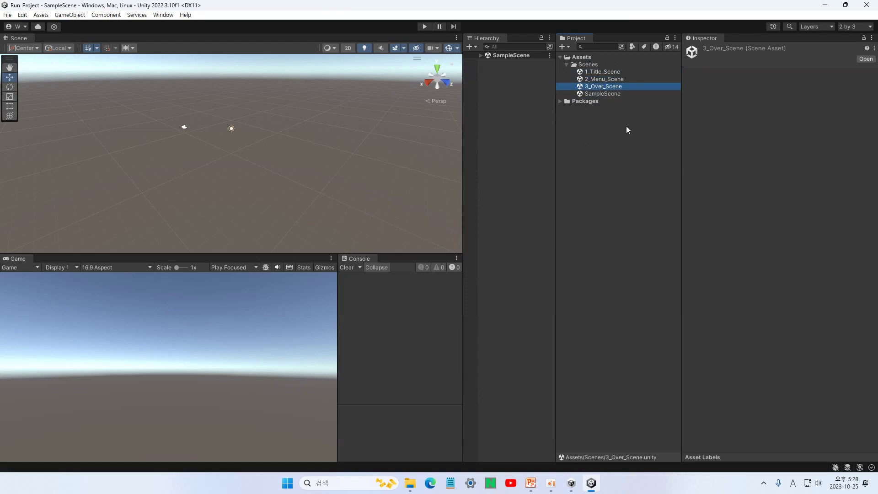
{"action": "left_click", "coordinate": [600, 72]}
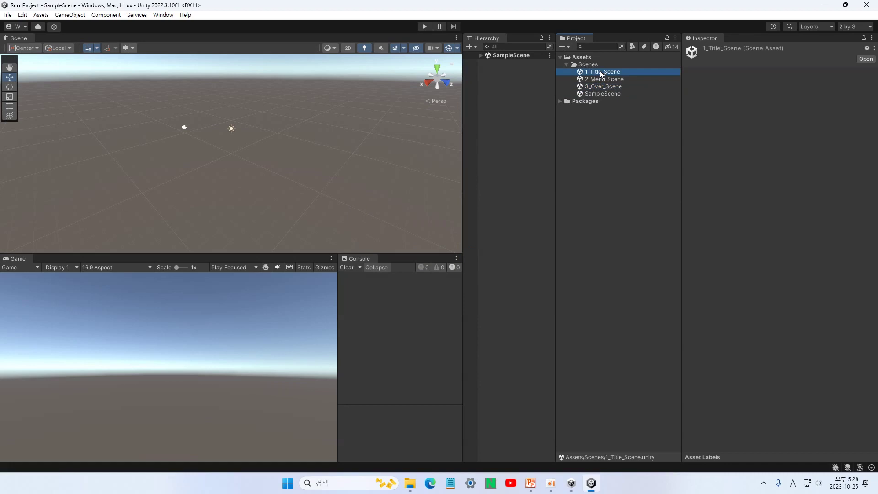
{"action": "double_click", "coordinate": [599, 73]}
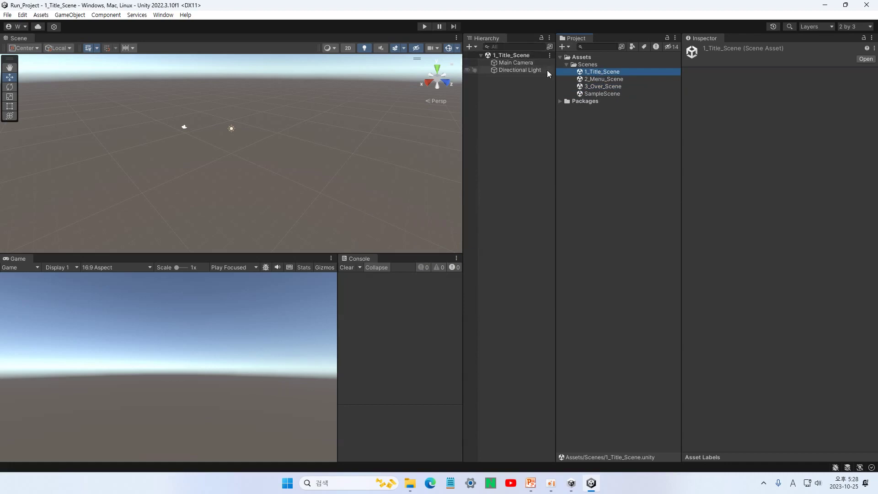
{"action": "double_click", "coordinate": [605, 79]}
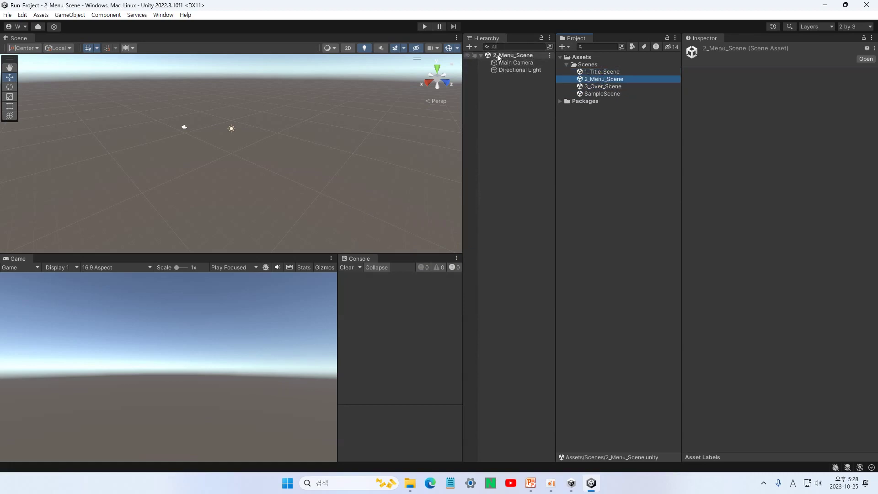
{"action": "left_click", "coordinate": [602, 86]}
{"action": "double_click", "coordinate": [603, 86]}
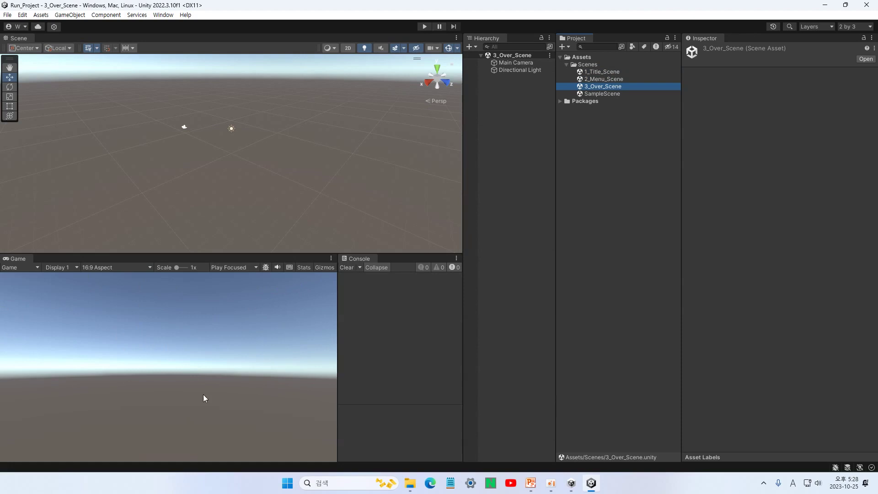
Inspect the Environment lighting settings of 3_Over_Scene, including the realtime shadow color, and leave them as they are
{"action": "left_click", "coordinate": [517, 63]}
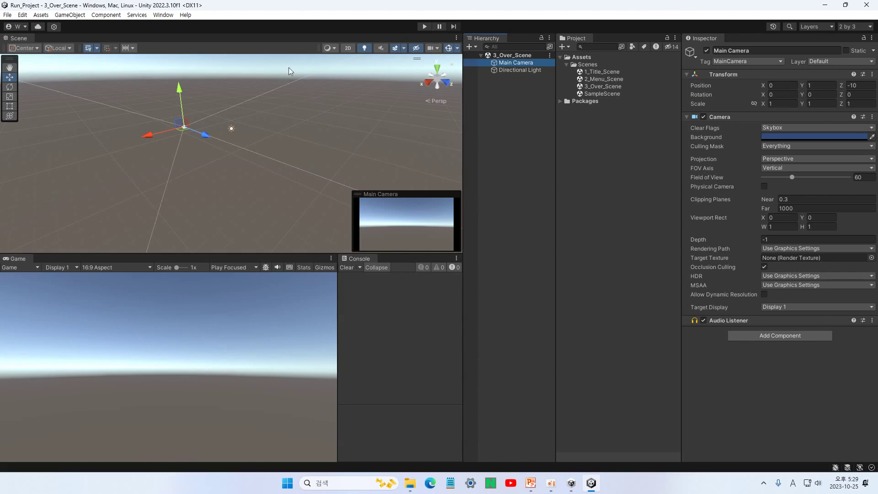
{"action": "left_click", "coordinate": [161, 15]}
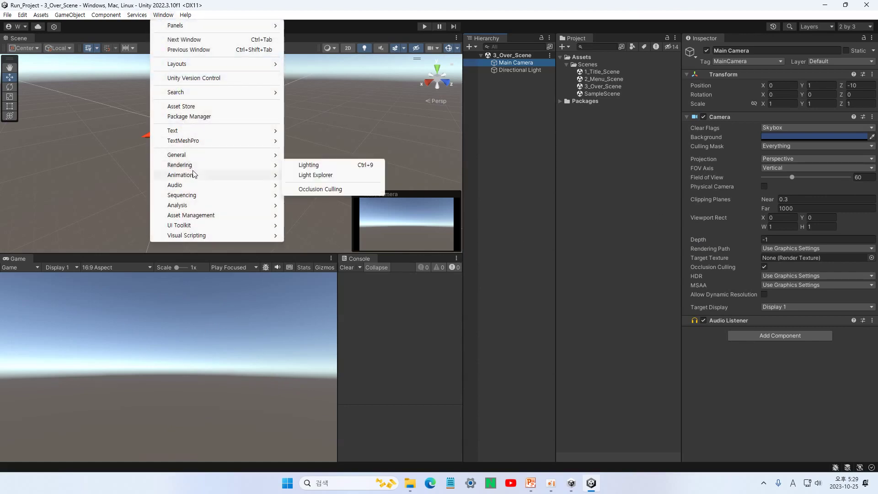
{"action": "mouse_move", "coordinate": [215, 171]}
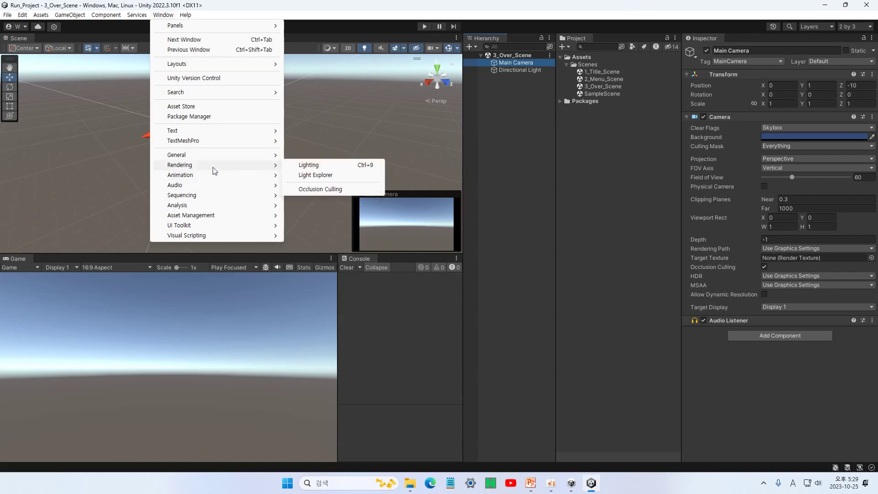
{"action": "left_click", "coordinate": [306, 169]}
{"action": "left_click", "coordinate": [350, 187]}
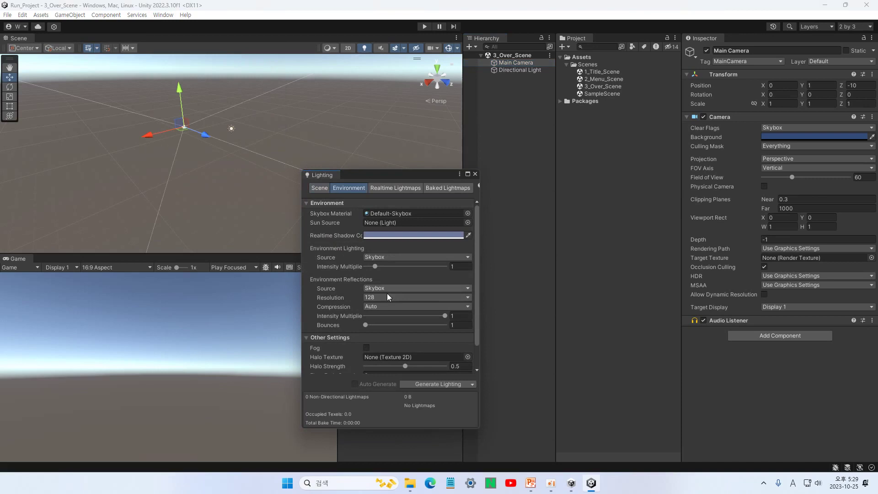
{"action": "left_click", "coordinate": [389, 235]}
{"action": "mouse_move", "coordinate": [432, 296]}
{"action": "left_mouse_down"}
{"action": "mouse_move", "coordinate": [425, 279]}
{"action": "mouse_move", "coordinate": [415, 292]}
{"action": "mouse_move", "coordinate": [428, 287]}
{"action": "left_mouse_up"}
{"action": "key", "text": "Escape"}
{"action": "left_click", "coordinate": [475, 174]}
Set the Main Camera of 3_Over_Scene to Solid Color clear flags with a red background (FF2900) and save the scene
{"action": "left_click", "coordinate": [783, 128]}
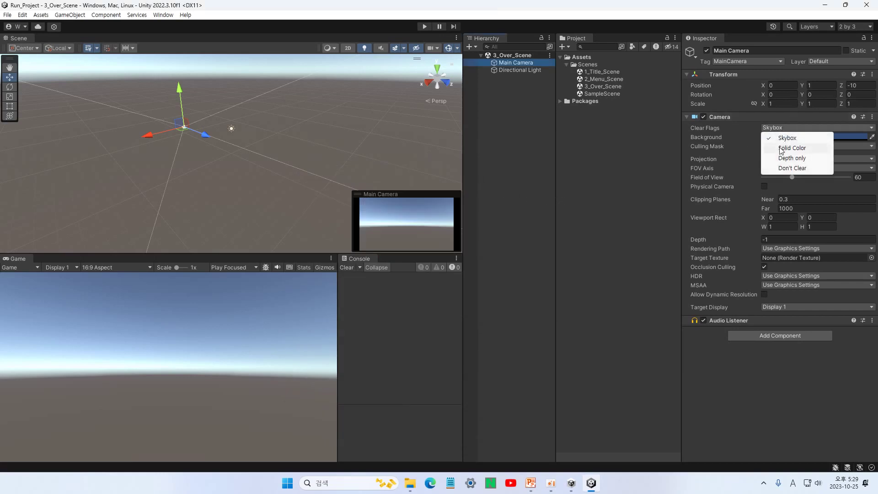
{"action": "left_click", "coordinate": [781, 148]}
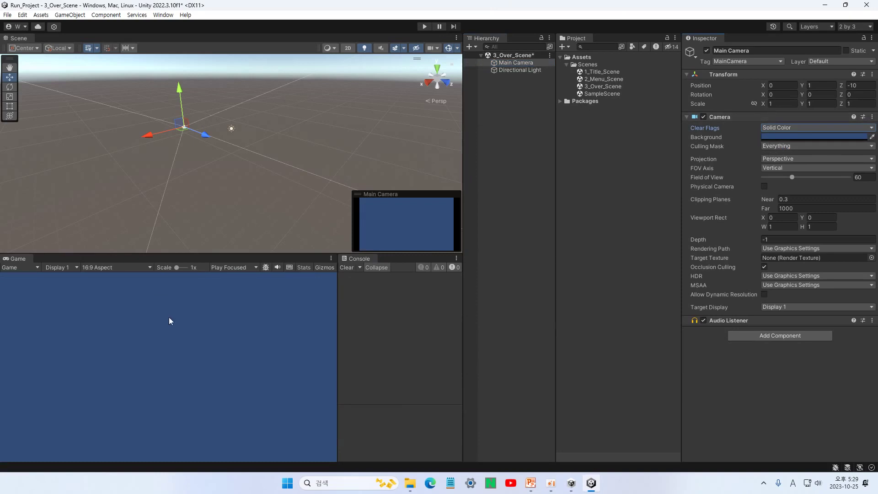
{"action": "left_click", "coordinate": [775, 137]}
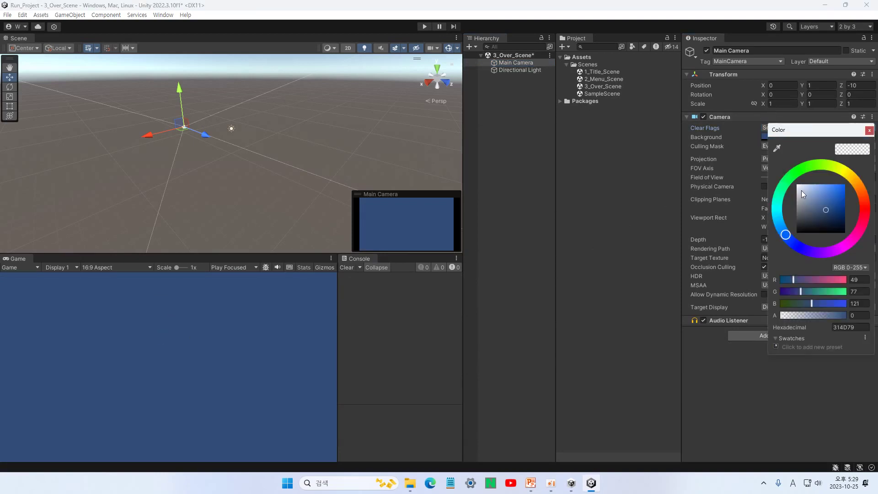
{"action": "left_click_drag", "start_coordinate": [826, 210], "coordinate": [797, 184]}
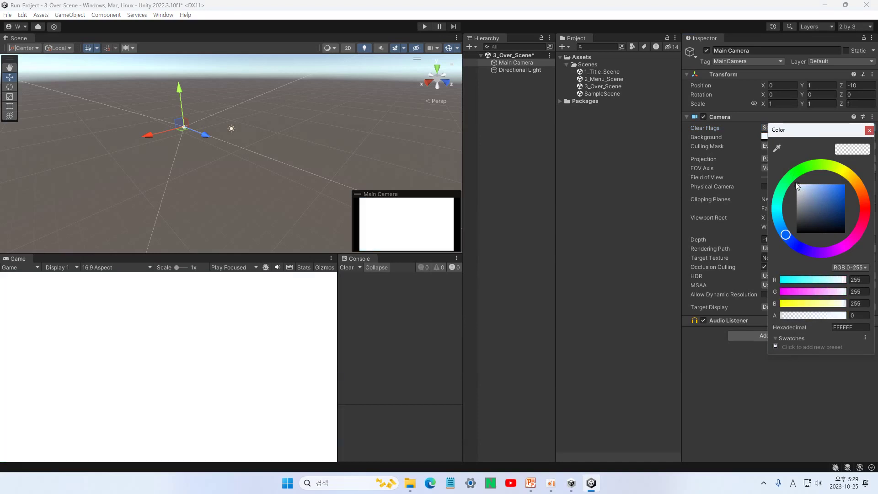
{"action": "left_click", "coordinate": [864, 191]}
{"action": "left_click_drag", "start_coordinate": [862, 197], "coordinate": [852, 177]}
{"action": "left_click", "coordinate": [612, 178]}
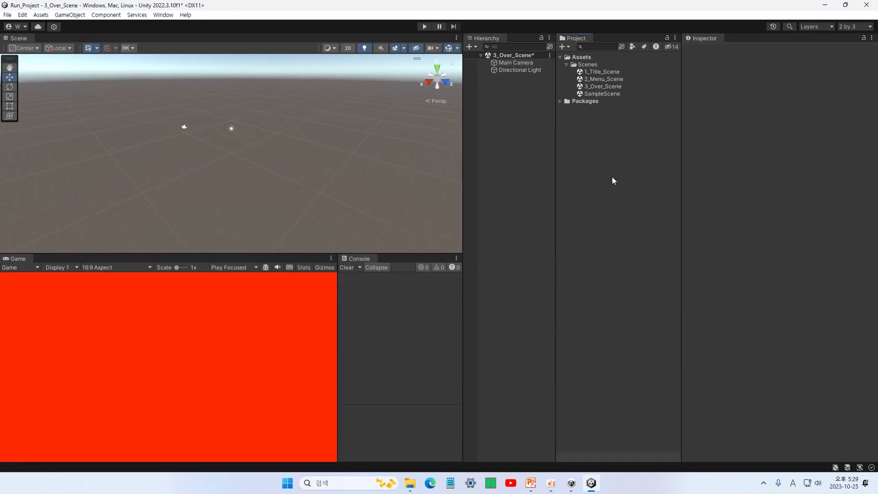
{"action": "key", "text": "ctrl+s"}
Open 1_Title_Scene, 2_Menu_Scene and 3_Over_Scene in turn to compare their camera backgrounds
{"action": "double_click", "coordinate": [602, 72]}
{"action": "left_click", "coordinate": [597, 80]}
{"action": "double_click", "coordinate": [598, 79]}
{"action": "double_click", "coordinate": [599, 87]}
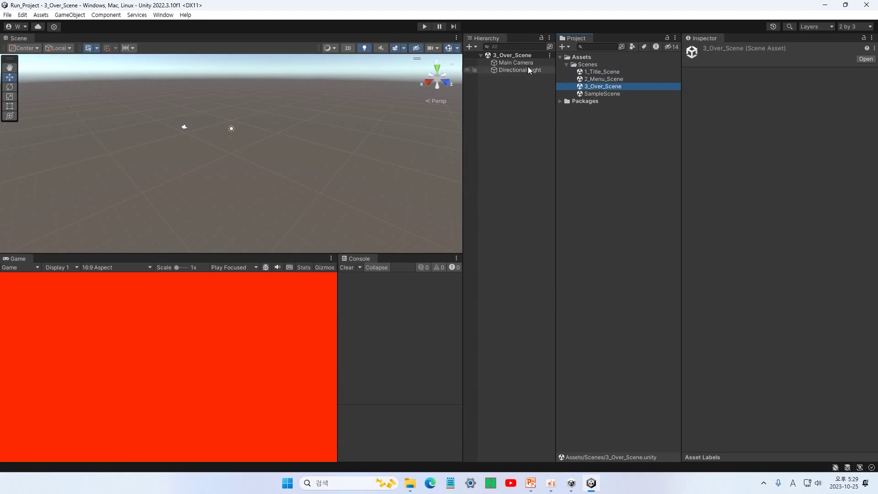
Change the Main Camera's background in 3_Over_Scene to a muted pink (C3A49E) and save the scene
{"action": "left_click", "coordinate": [515, 62]}
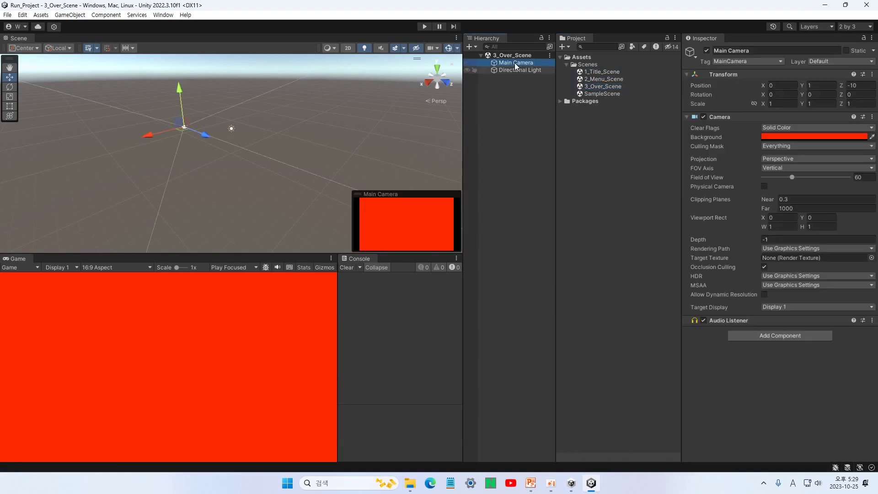
{"action": "left_click", "coordinate": [779, 136]}
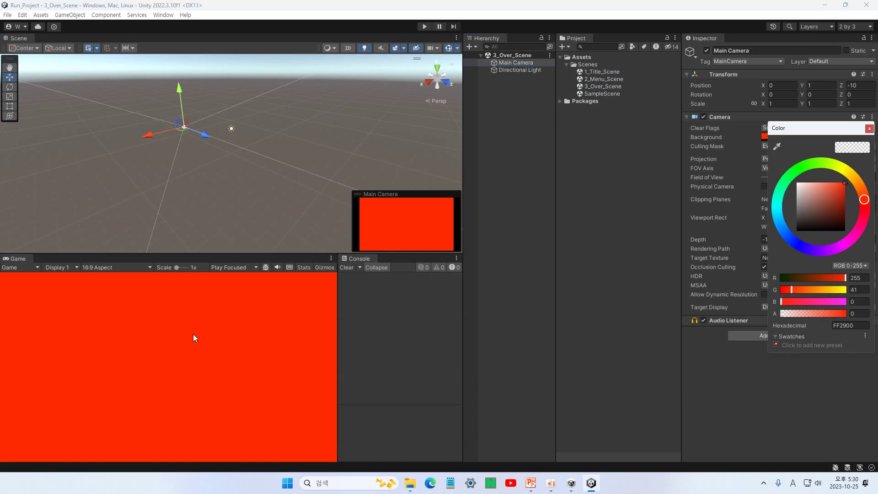
{"action": "left_click_drag", "start_coordinate": [813, 226], "coordinate": [806, 194]}
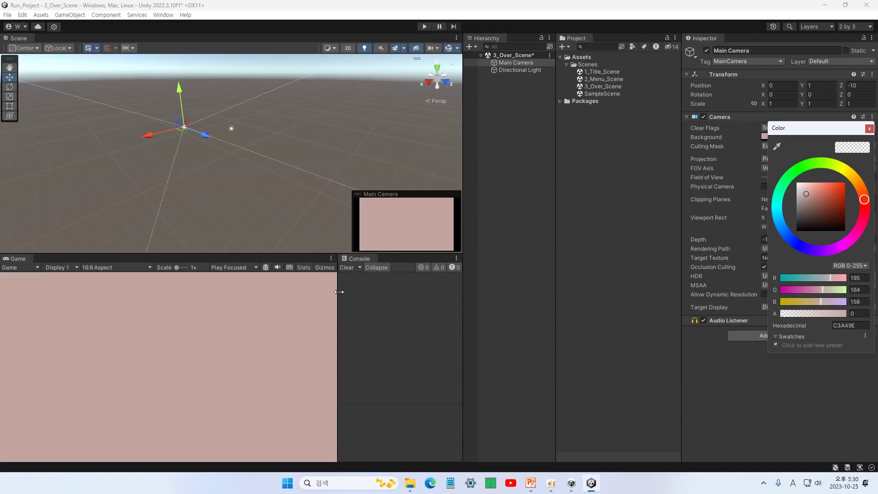
{"action": "left_click", "coordinate": [600, 196]}
{"action": "key", "text": "ctrl+s"}
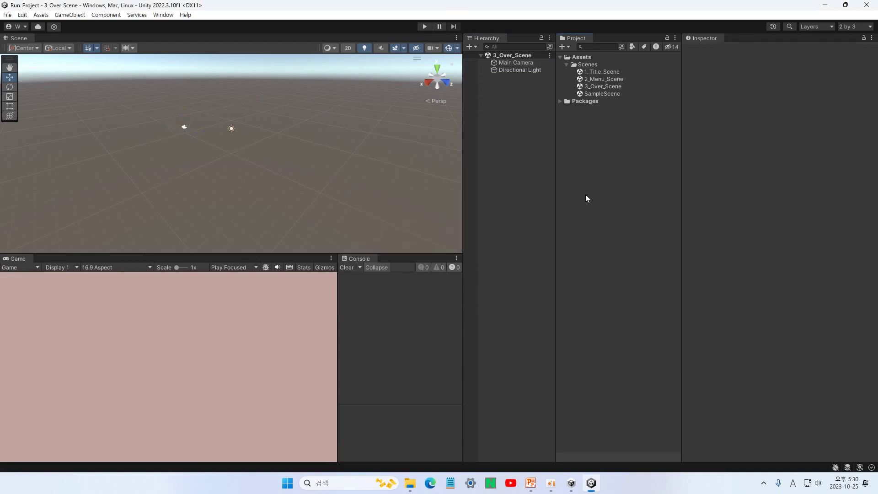
Set the Main Camera of 1_Title_Scene to Solid Color clear flags with a light blue background (about AACBFF) and save the scene
{"action": "double_click", "coordinate": [610, 70]}
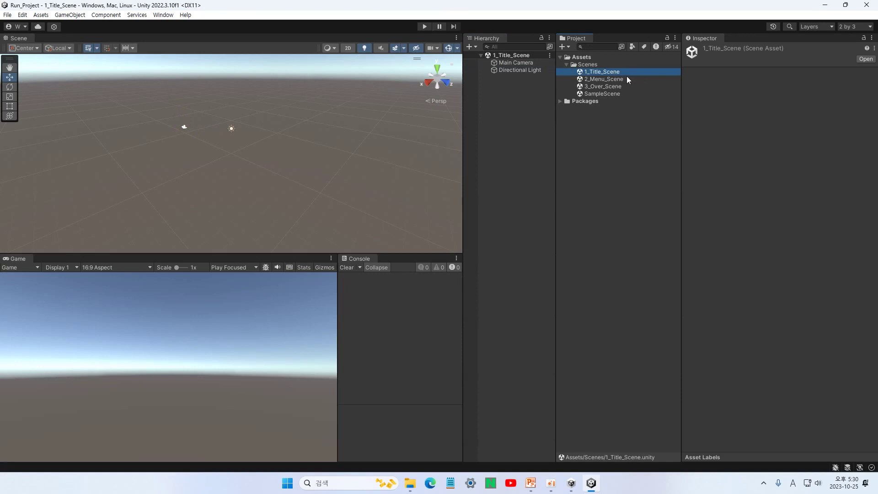
{"action": "left_click", "coordinate": [516, 63]}
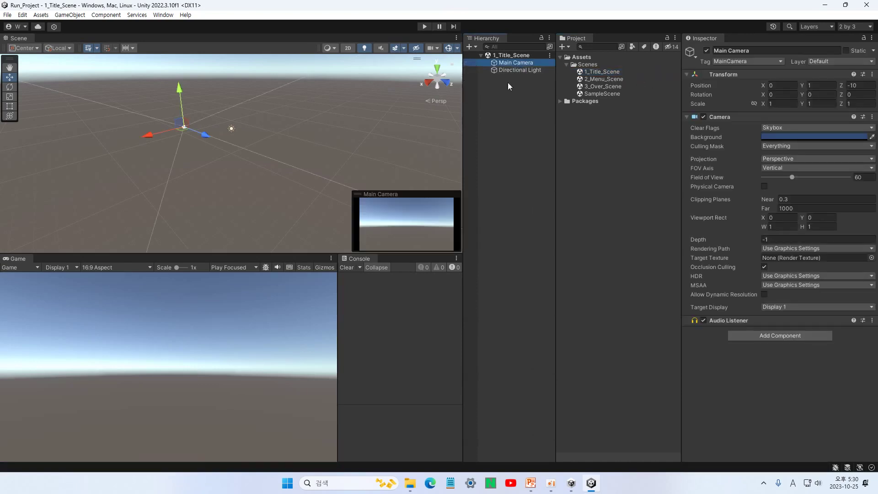
{"action": "left_click", "coordinate": [782, 128]}
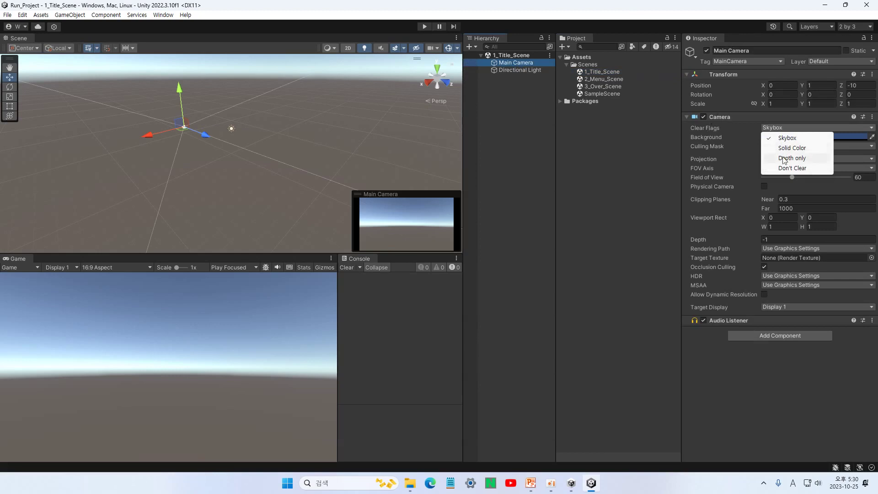
{"action": "left_click", "coordinate": [793, 147]}
{"action": "left_click", "coordinate": [784, 138]}
{"action": "left_click_drag", "start_coordinate": [827, 207], "coordinate": [814, 184]}
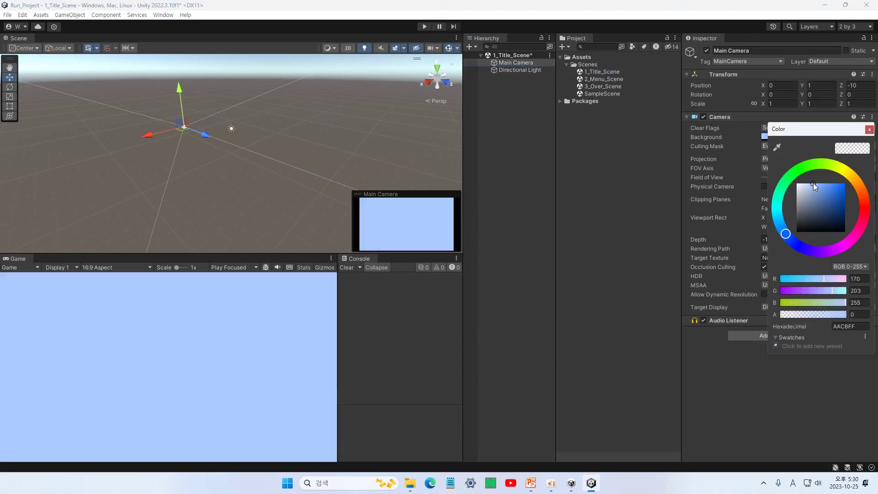
{"action": "left_click", "coordinate": [595, 149]}
Set the Main Camera of 2_Menu_Scene to Solid Color clear flags with a light yellow-orange background and save the scene
{"action": "double_click", "coordinate": [603, 80]}
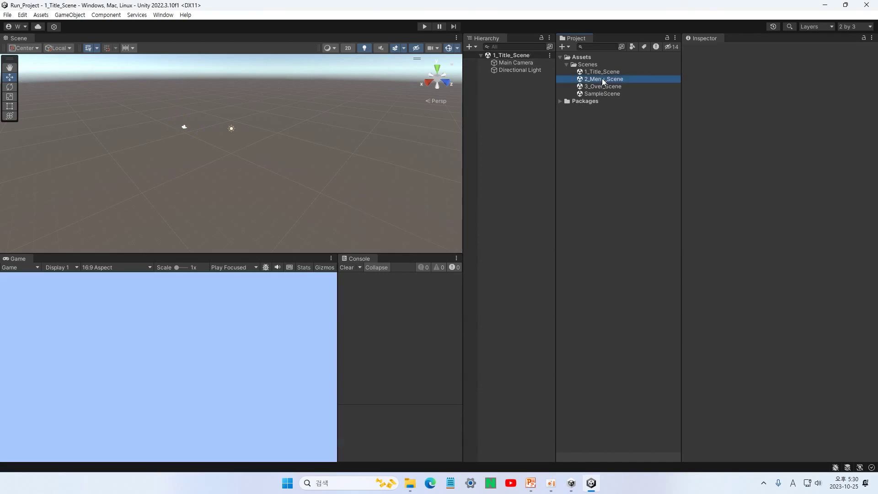
{"action": "left_click", "coordinate": [528, 64]}
{"action": "left_click", "coordinate": [786, 129]}
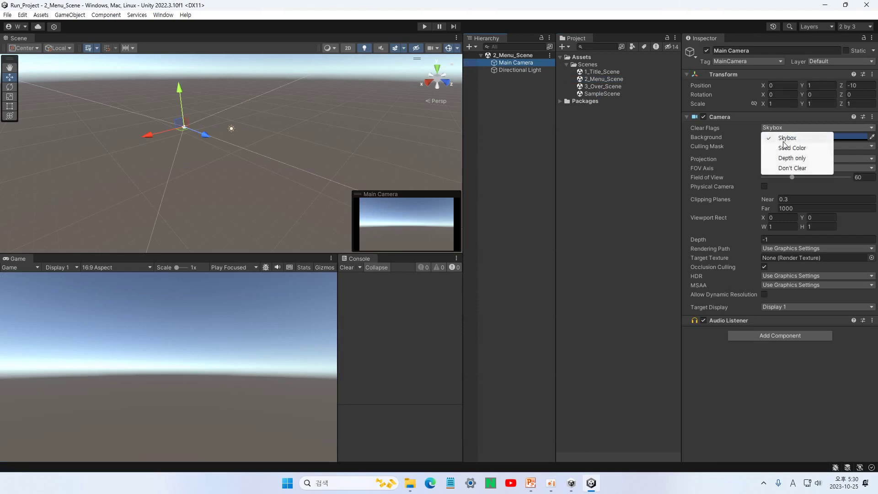
{"action": "left_click", "coordinate": [791, 145]}
{"action": "left_click", "coordinate": [795, 137]}
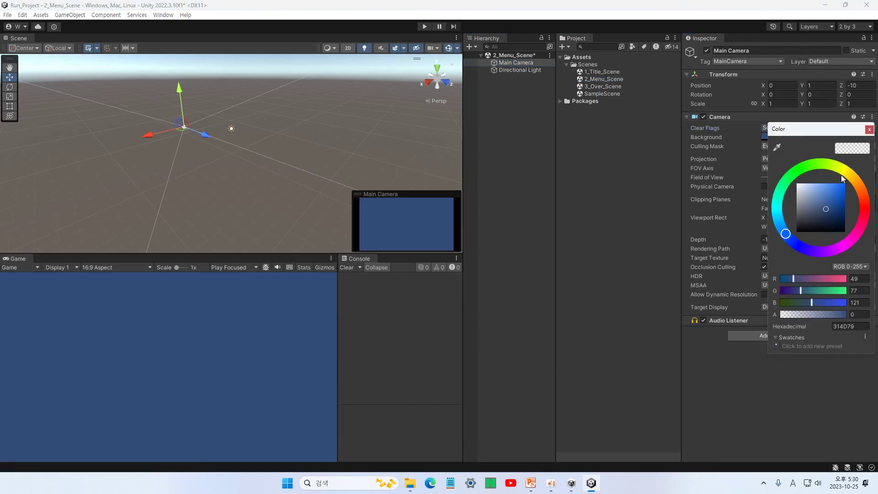
{"action": "left_click_drag", "start_coordinate": [843, 176], "coordinate": [853, 179]}
{"action": "left_click_drag", "start_coordinate": [823, 210], "coordinate": [819, 184]}
{"action": "left_click", "coordinate": [602, 189]}
{"action": "key", "text": "ctrl+s"}
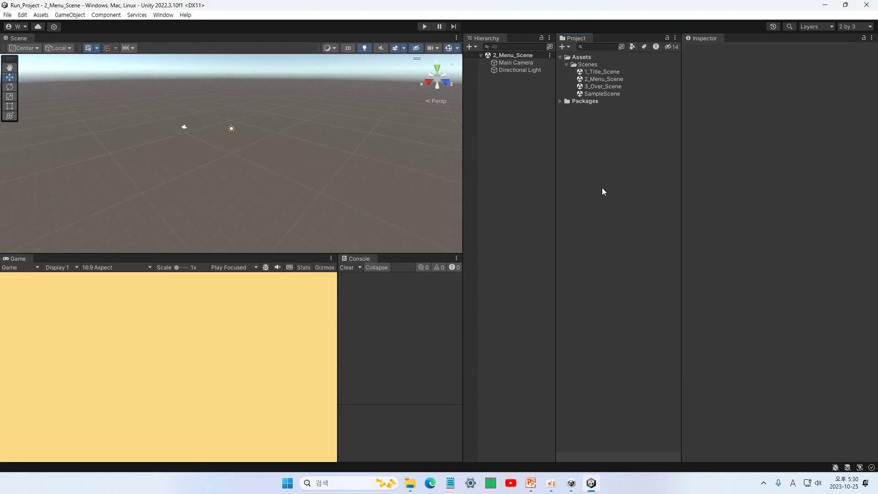
Switch to PowerPoint to read the demo scene-creation steps on slide 8 and return to the Unity editor
{"action": "left_click", "coordinate": [531, 483]}
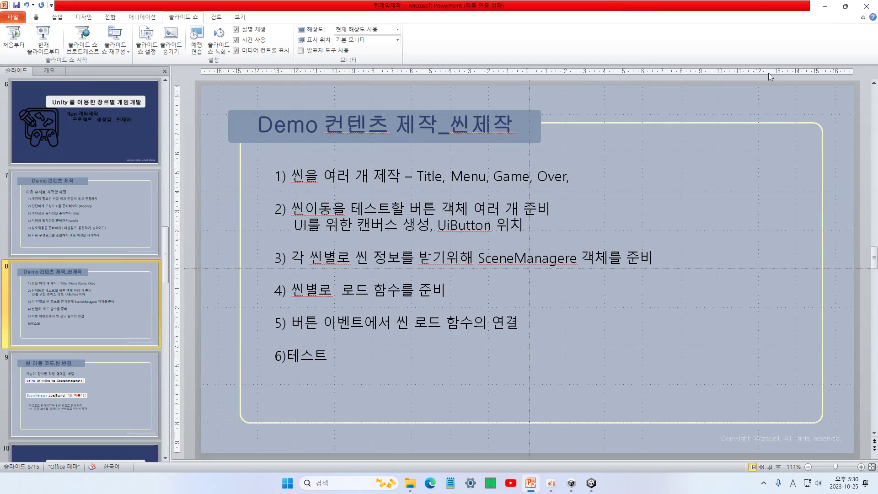
{"action": "left_click", "coordinate": [824, 7]}
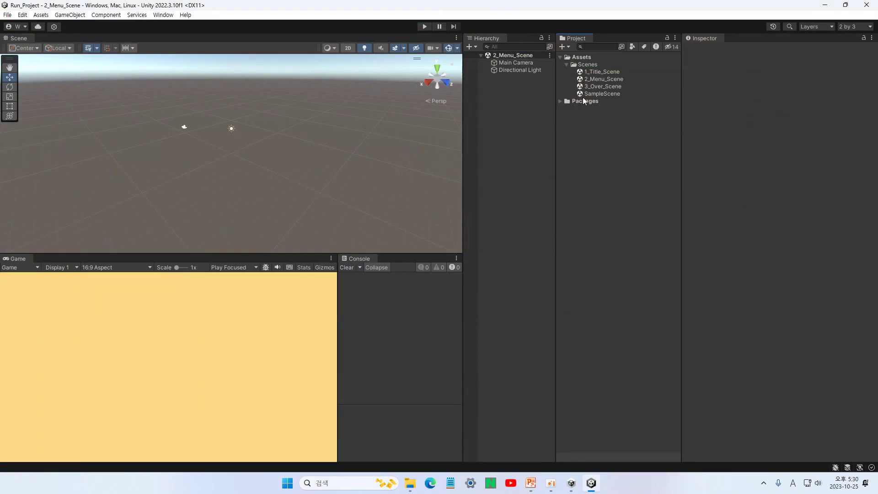
Open 1_Title_Scene, add a UI Canvas to it and select the Canvas
{"action": "double_click", "coordinate": [600, 71]}
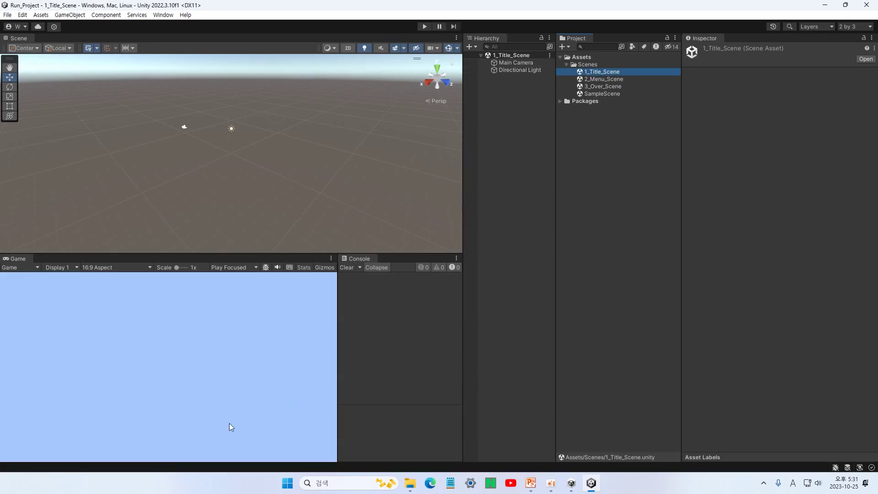
{"action": "left_click", "coordinate": [470, 46]}
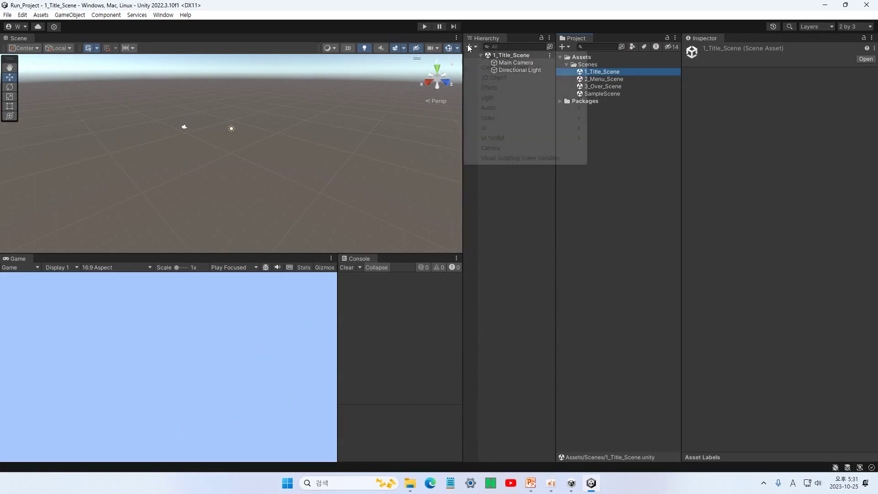
{"action": "mouse_move", "coordinate": [487, 132]}
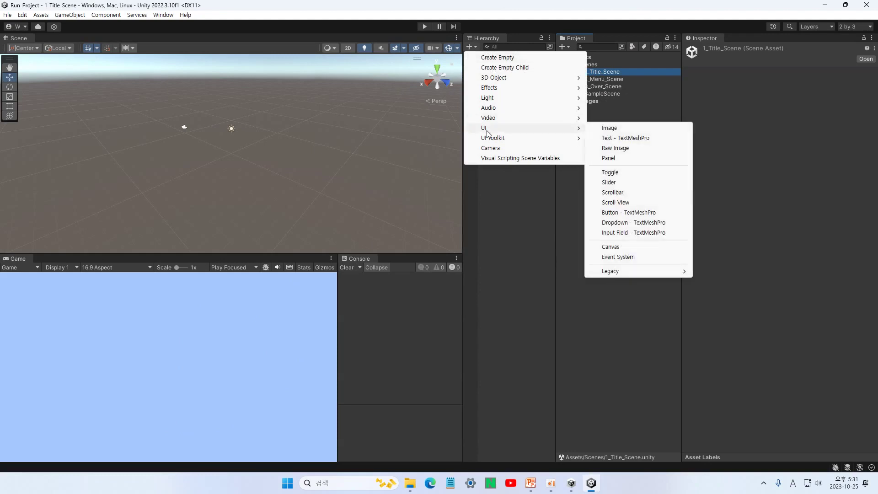
{"action": "mouse_move", "coordinate": [621, 274]}
{"action": "left_click", "coordinate": [611, 247]}
{"action": "left_click", "coordinate": [517, 107]}
{"action": "left_click", "coordinate": [503, 76]}
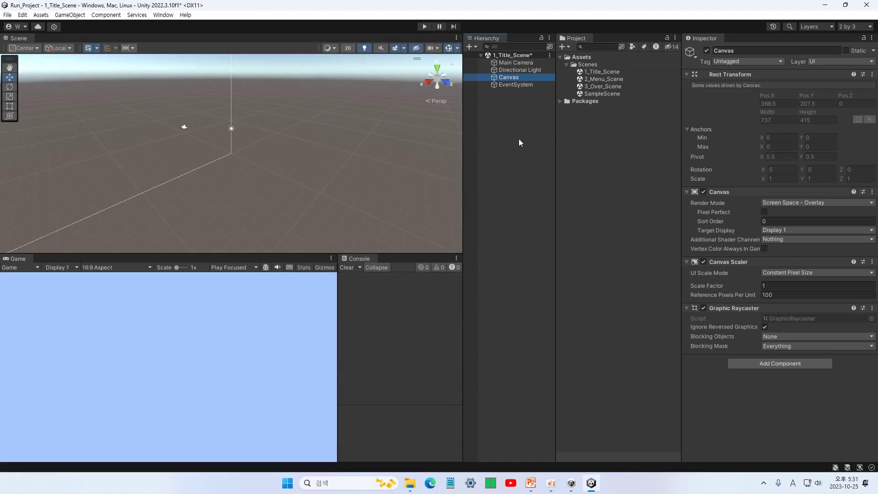
Add a Button - TextMeshPro object under the Canvas of 1_Title_Scene and frame it in the Scene view
{"action": "double_click", "coordinate": [519, 63]}
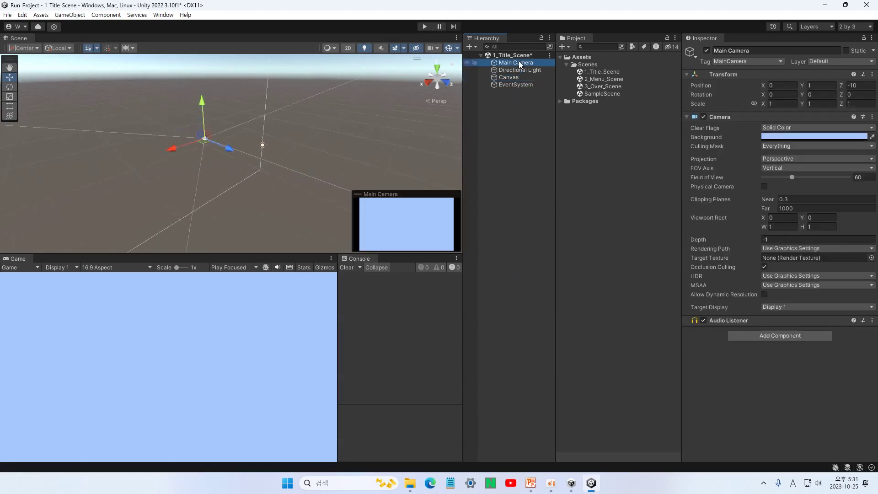
{"action": "left_click_drag", "start_coordinate": [145, 142], "coordinate": [512, 117], "text": "alt"}
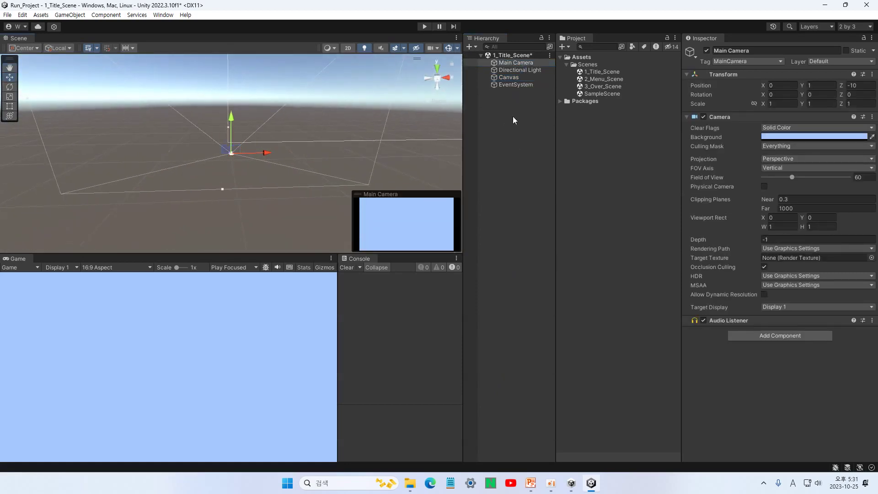
{"action": "left_click", "coordinate": [503, 78]}
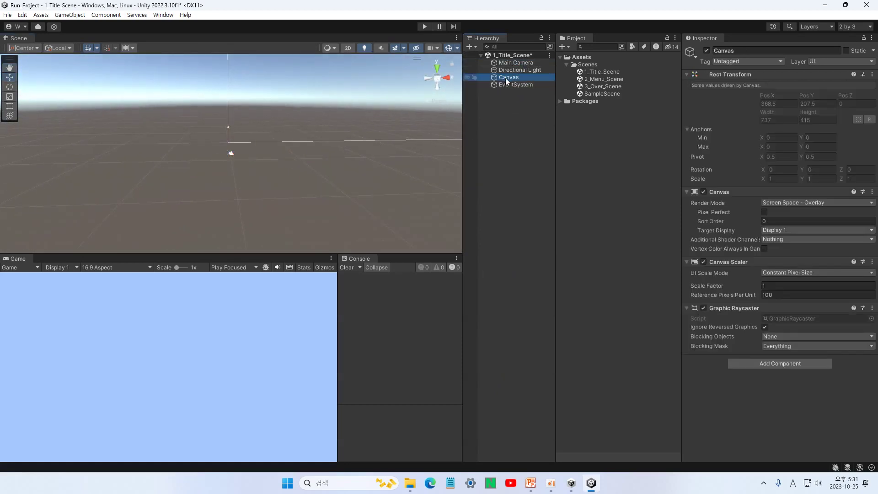
{"action": "left_click", "coordinate": [471, 46]}
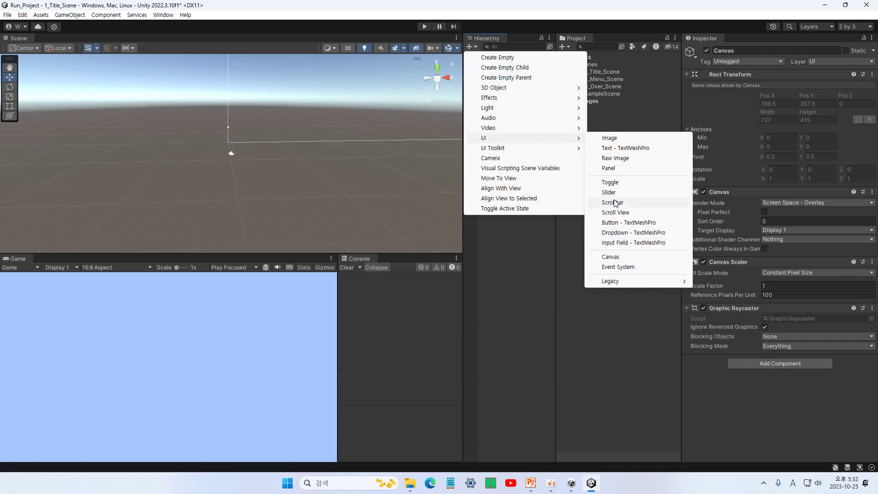
{"action": "left_click", "coordinate": [609, 223]}
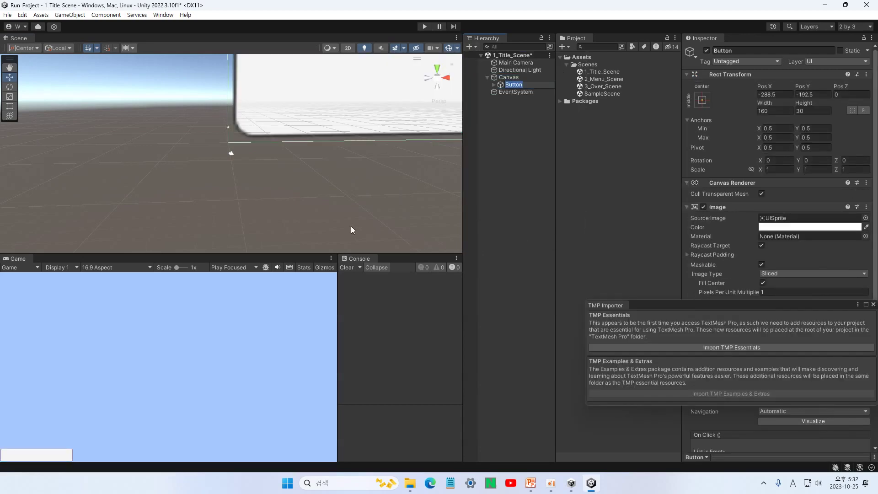
{"action": "double_click", "coordinate": [511, 84]}
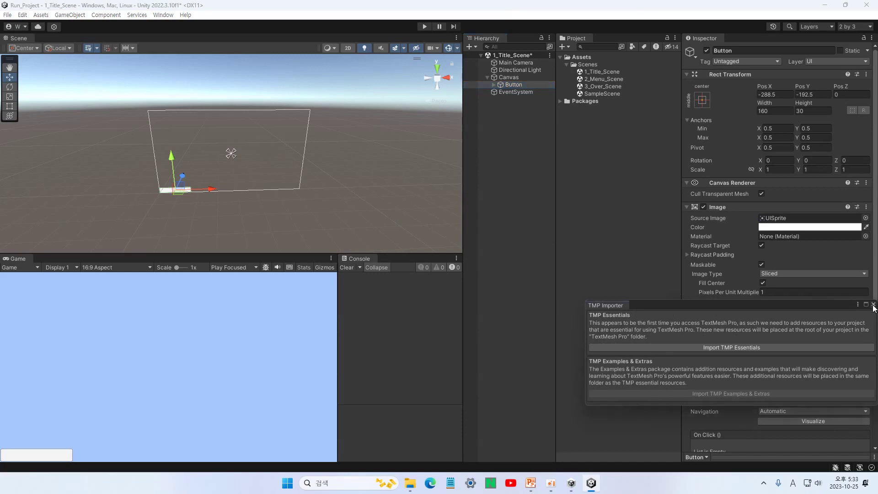
Dismiss the TMP Importer without importing its resources and select the Button under the Canvas
{"action": "left_click", "coordinate": [874, 305]}
{"action": "left_click", "coordinate": [523, 106]}
{"action": "left_click", "coordinate": [520, 84]}
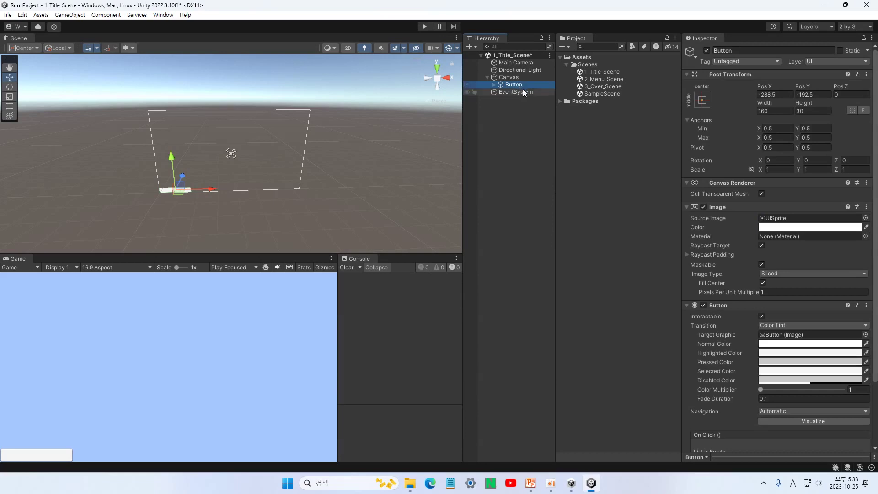
Delete the TextMeshPro Button and add a legacy Button under the Canvas of 1_Title_Scene
{"action": "key", "text": "Delete"}
{"action": "left_click", "coordinate": [506, 78]}
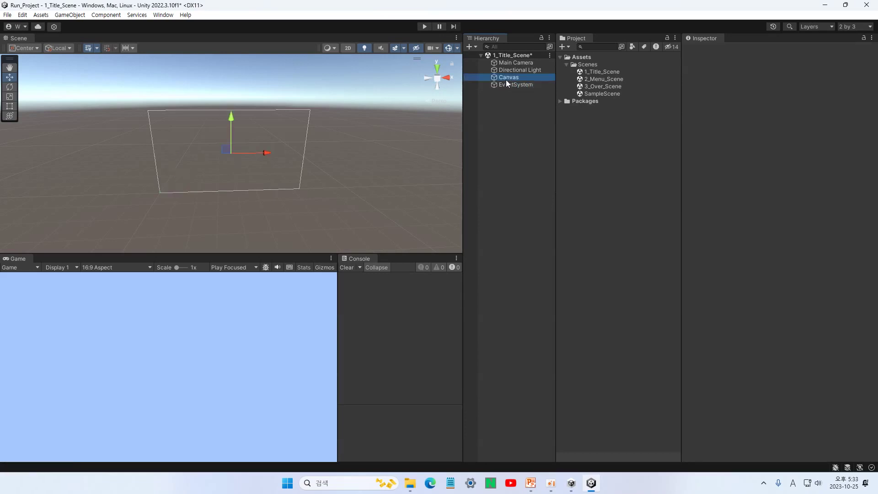
{"action": "right_click", "coordinate": [506, 79]}
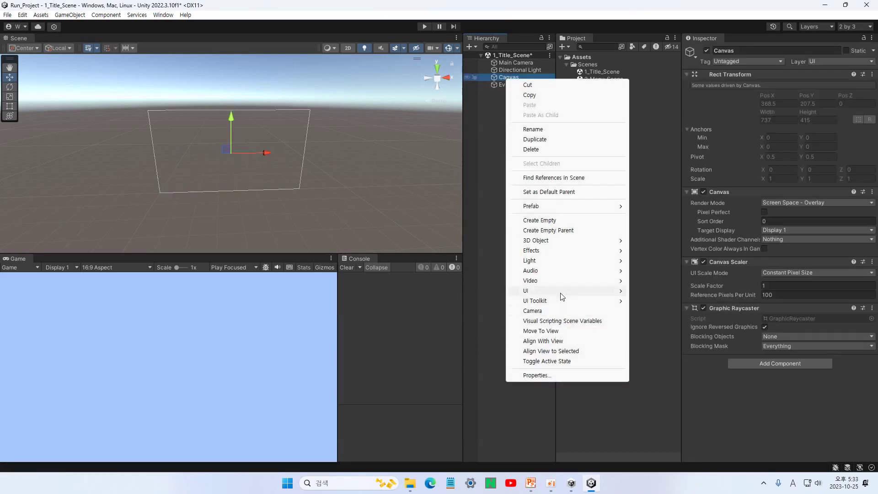
{"action": "mouse_move", "coordinate": [562, 293]}
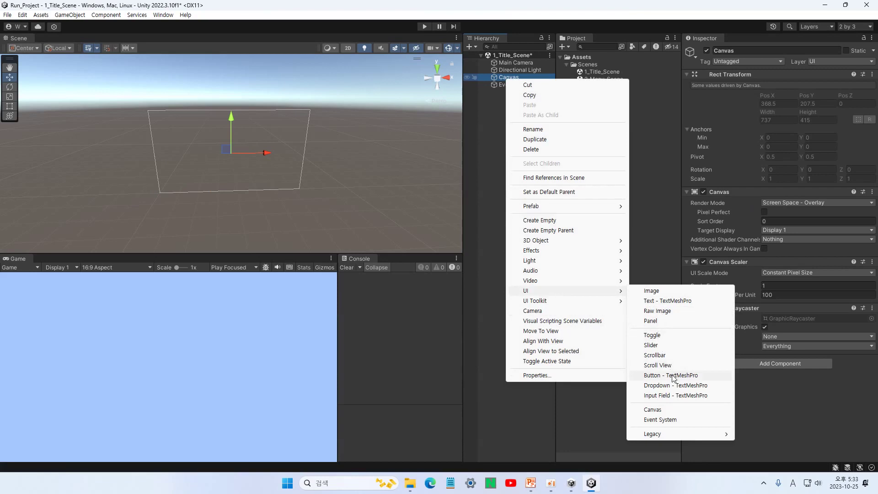
{"action": "mouse_move", "coordinate": [660, 434]}
{"action": "mouse_move", "coordinate": [659, 438]}
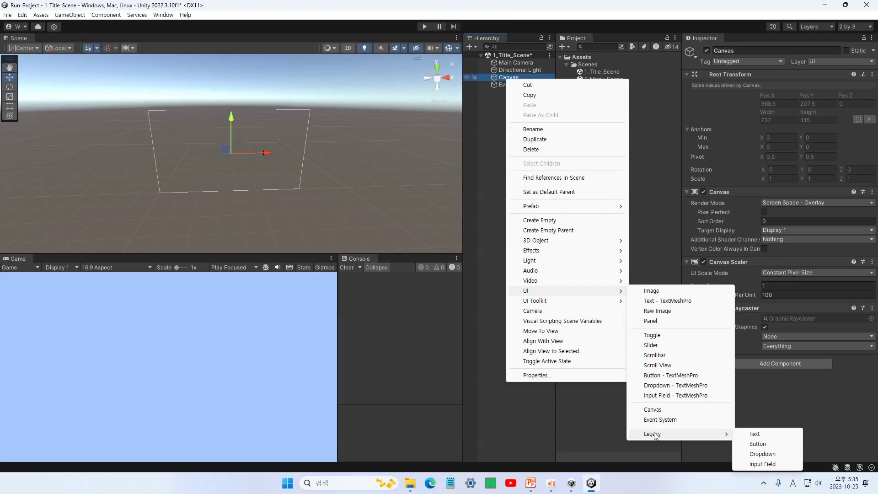
{"action": "left_click", "coordinate": [758, 444]}
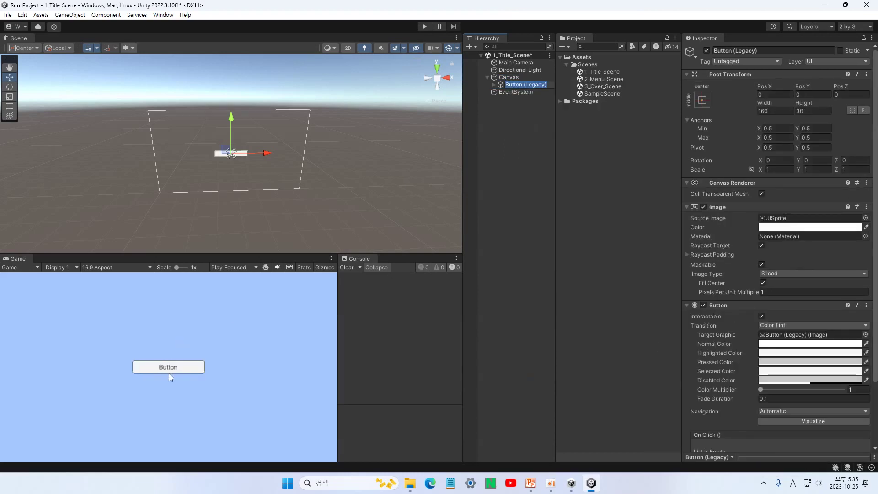
Expand the legacy Button, select its Text child and check the fonts available for it
{"action": "left_click", "coordinate": [493, 83]}
{"action": "left_click", "coordinate": [494, 84]}
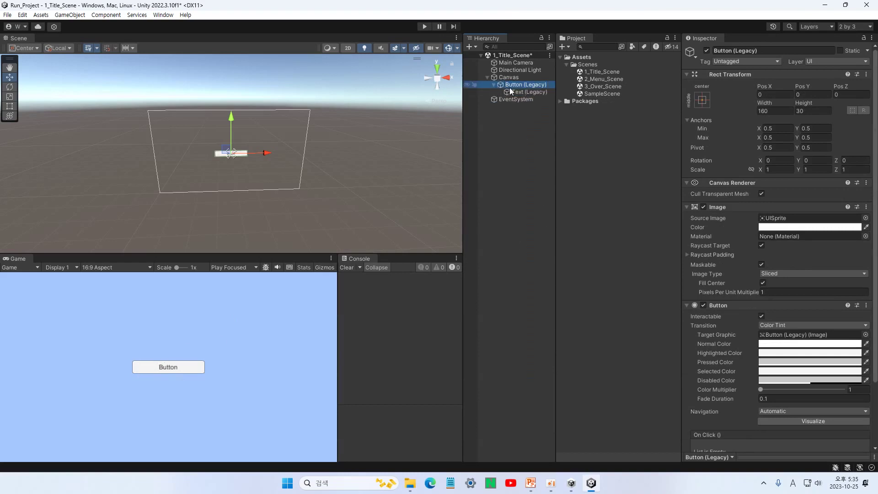
{"action": "left_click", "coordinate": [526, 92]}
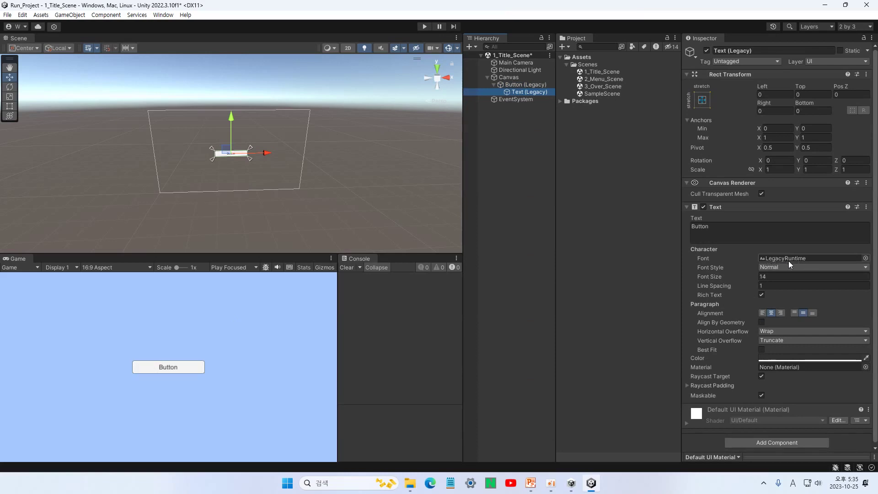
{"action": "left_click", "coordinate": [865, 258]}
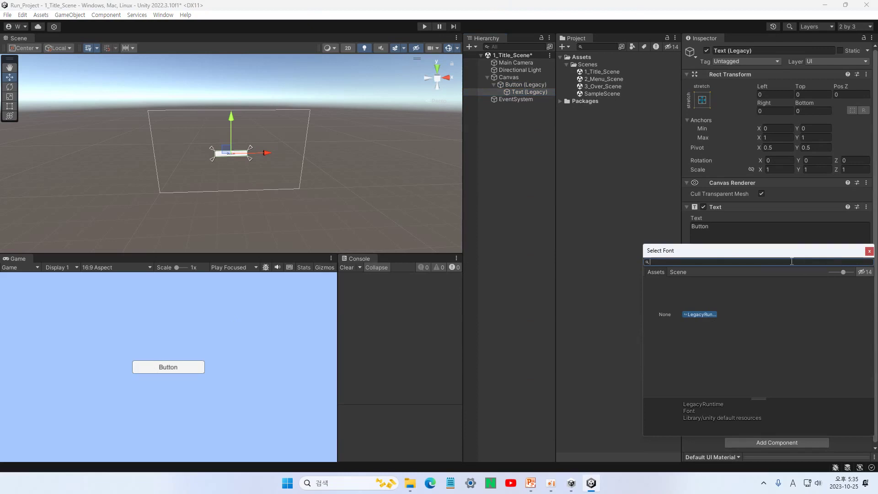
{"action": "left_click", "coordinate": [870, 252]}
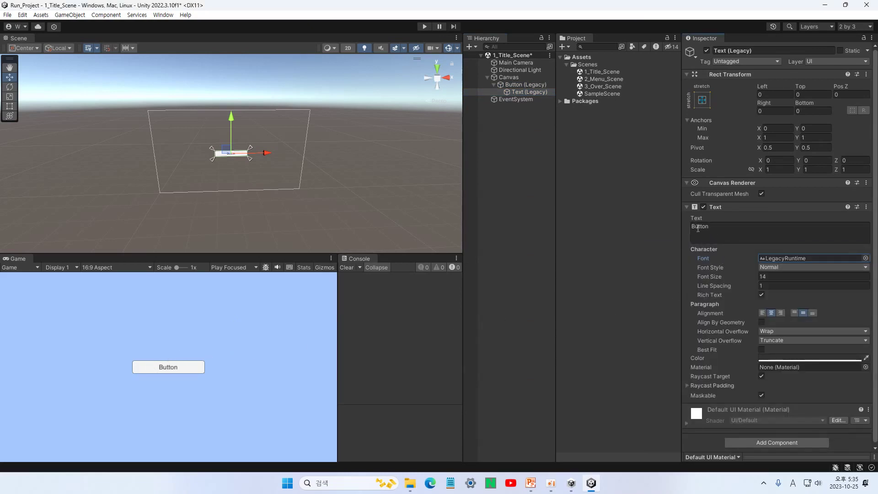
Review the Canvas, Button and Text objects, collapse the Button's children and save 1_Title_Scene
{"action": "left_click", "coordinate": [512, 77]}
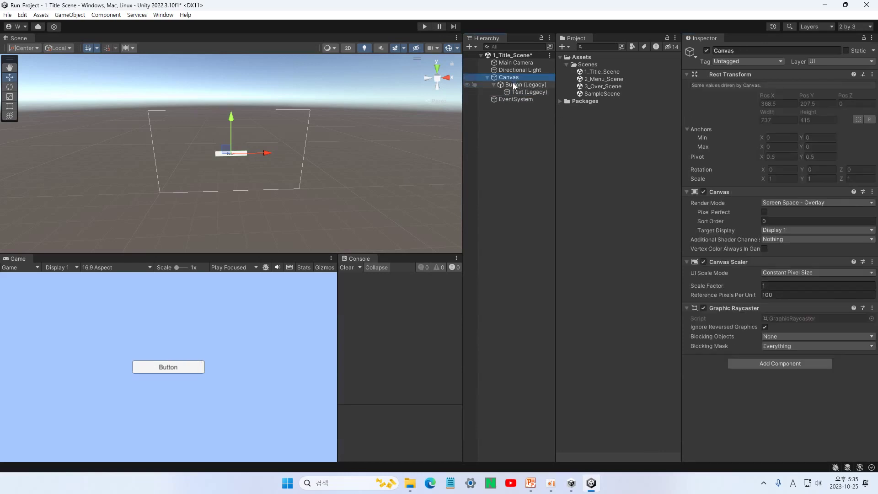
{"action": "left_click", "coordinate": [513, 85]}
{"action": "left_click", "coordinate": [515, 91]}
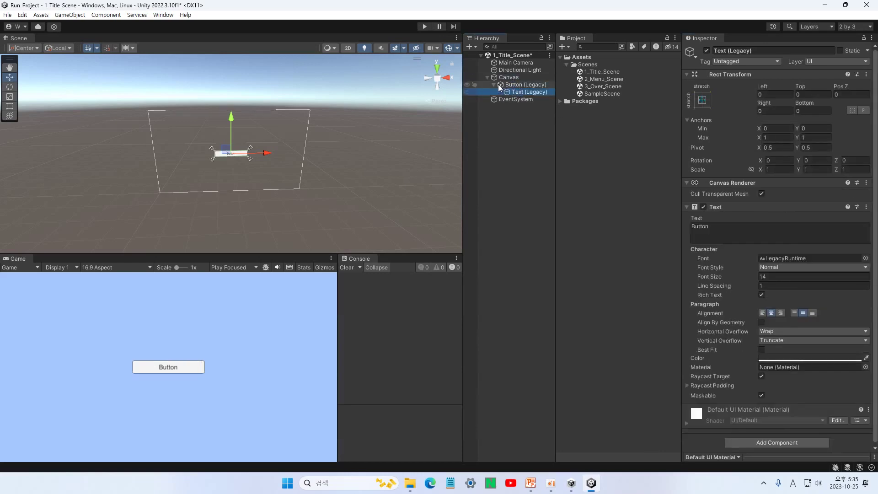
{"action": "left_click", "coordinate": [494, 85]}
{"action": "key", "text": "ctrl+s"}
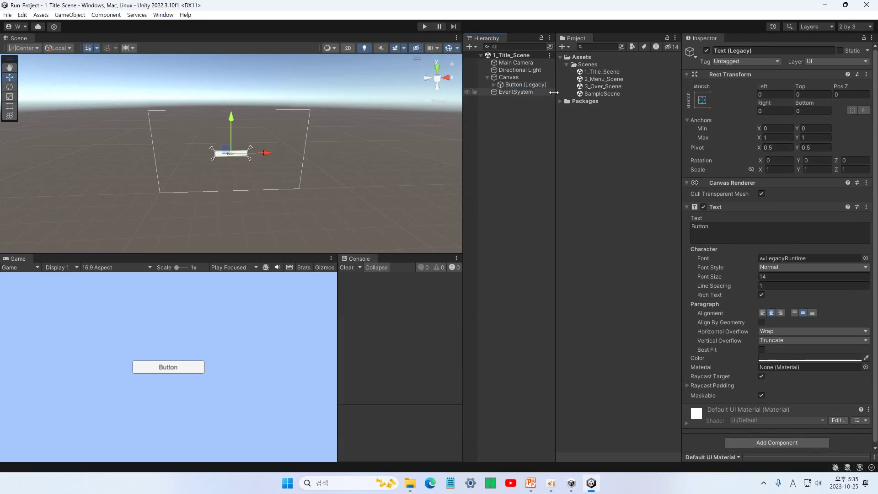
Rename the Canvas of 1_Title_Scene as Title_UI
{"action": "left_click", "coordinate": [506, 77]}
{"action": "left_click", "coordinate": [513, 85]}
{"action": "left_click", "coordinate": [509, 78]}
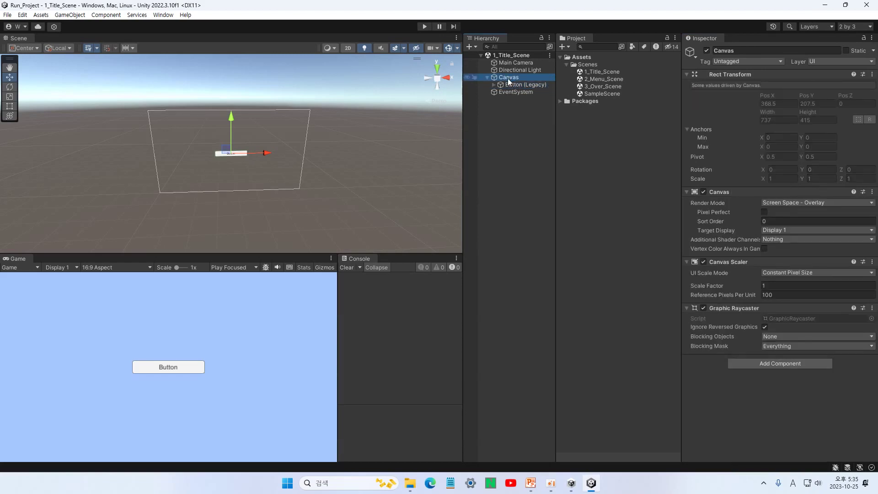
{"action": "left_click", "coordinate": [507, 78]}
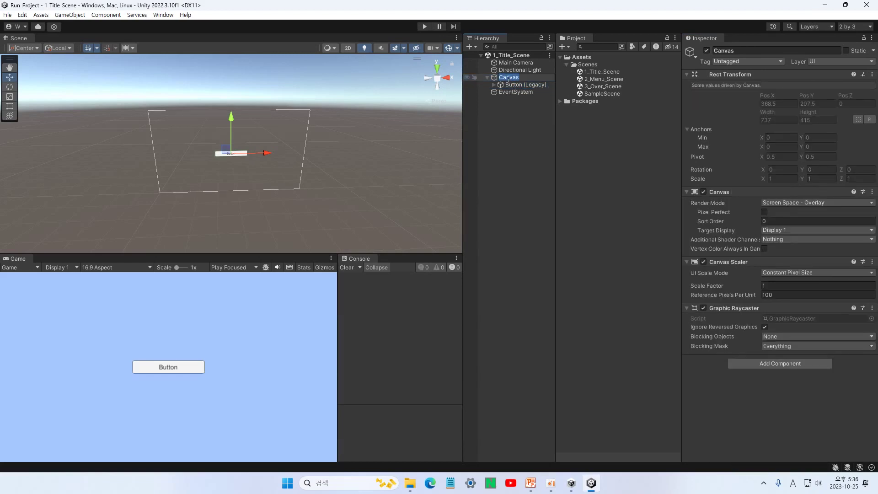
{"action": "type", "text": "Title_UI"}
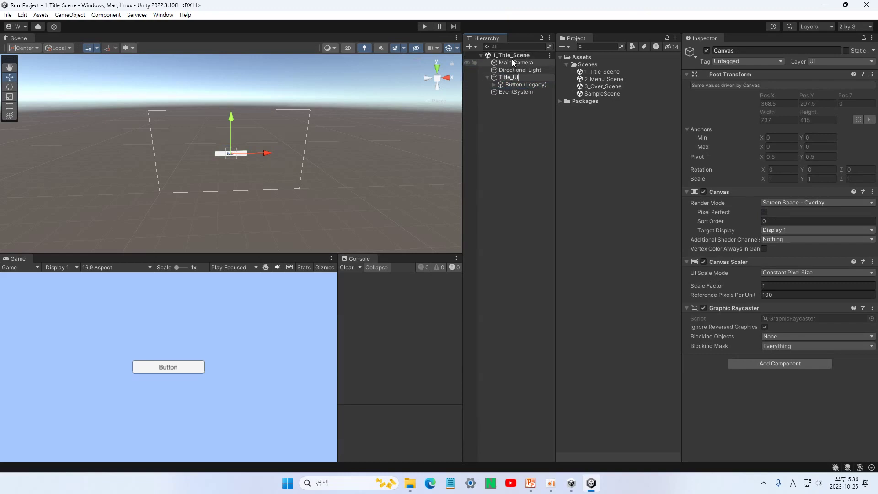
{"action": "key", "text": "Return"}
Rename the legacy Button under Title_UI as Btn and save the scene
{"action": "left_click", "coordinate": [513, 84]}
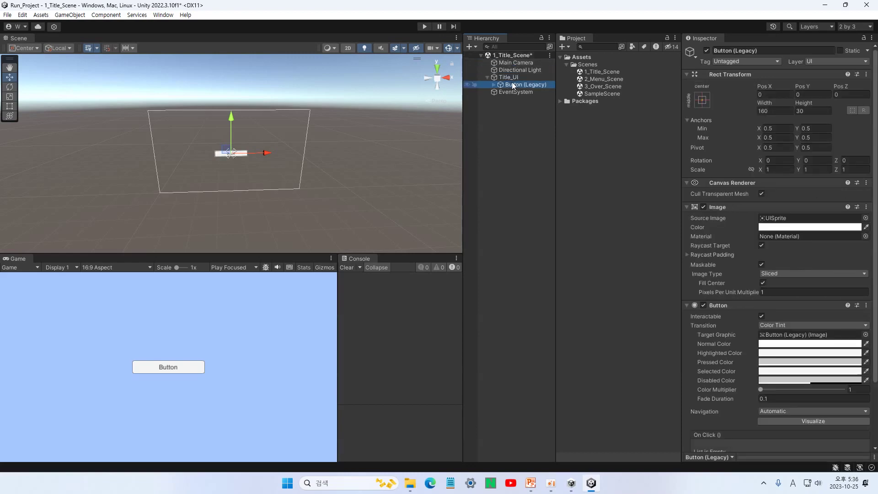
{"action": "left_click", "coordinate": [526, 85]}
{"action": "type", "text": "Btn"}
{"action": "key", "text": "Return"}
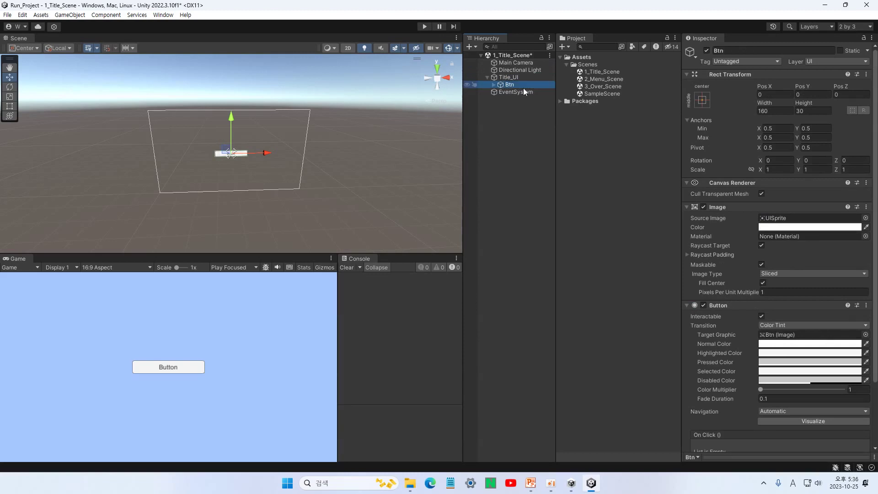
{"action": "key", "text": "ctrl+s"}
{"action": "left_click", "coordinate": [506, 78]}
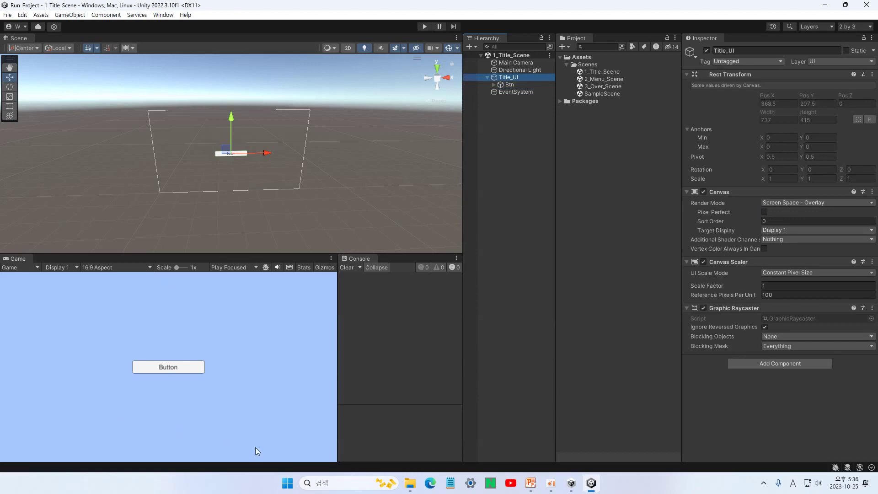
{"action": "left_click", "coordinate": [509, 83]}
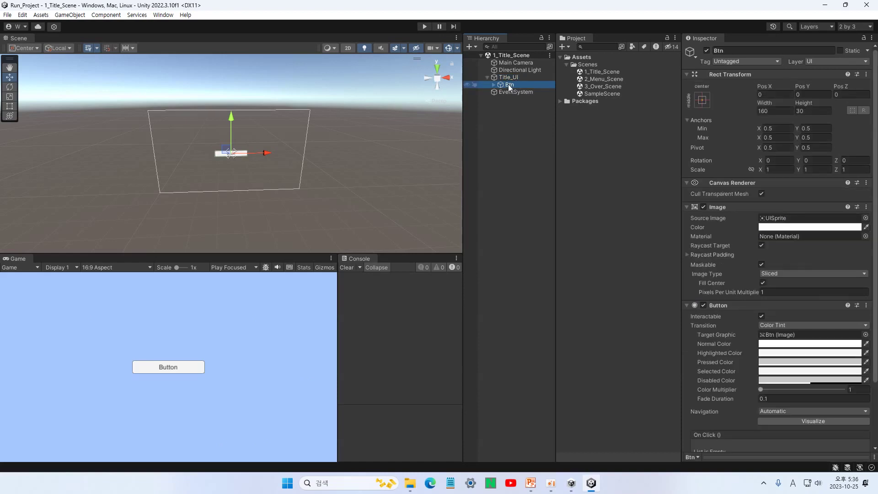
Open 2_Menu_Scene and add a UI Canvas named Menu_UI
{"action": "double_click", "coordinate": [601, 79]}
{"action": "left_click", "coordinate": [470, 47]}
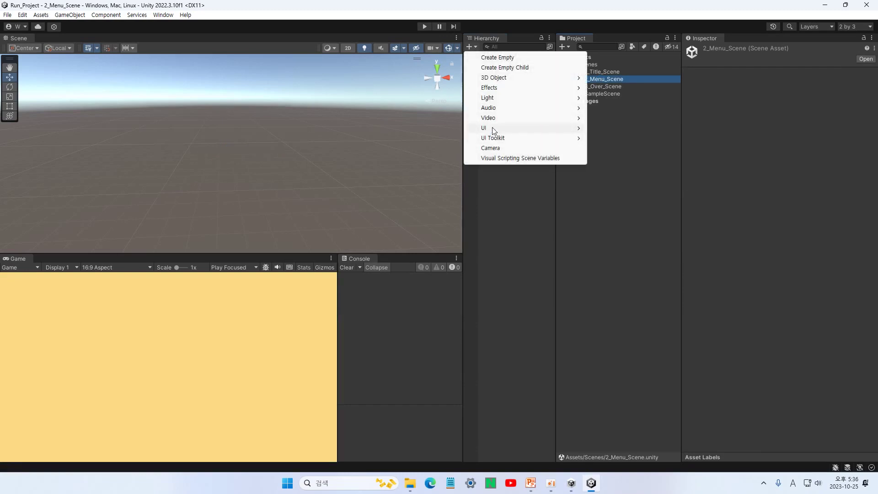
{"action": "mouse_move", "coordinate": [493, 130]}
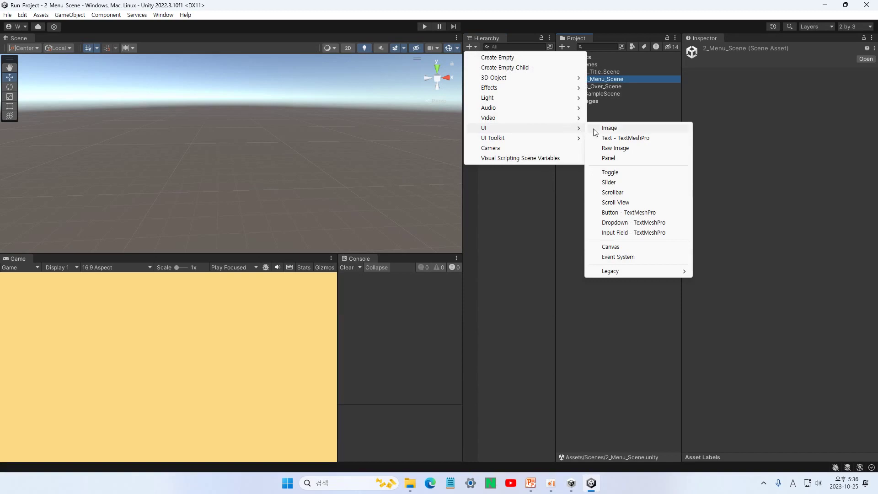
{"action": "left_click", "coordinate": [611, 247]}
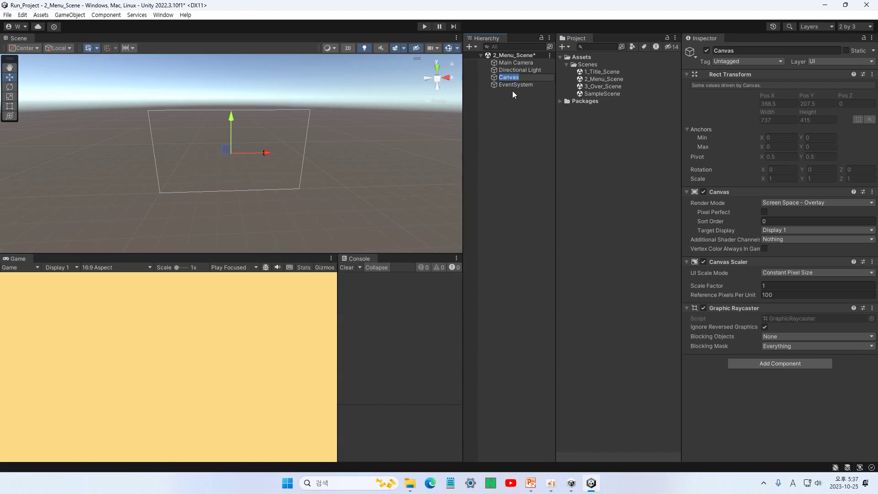
{"action": "type", "text": "Menu_UI"}
{"action": "key", "text": "Return"}
Add a legacy Button under Menu_UI and save 2_Menu_Scene
{"action": "right_click", "coordinate": [512, 77]}
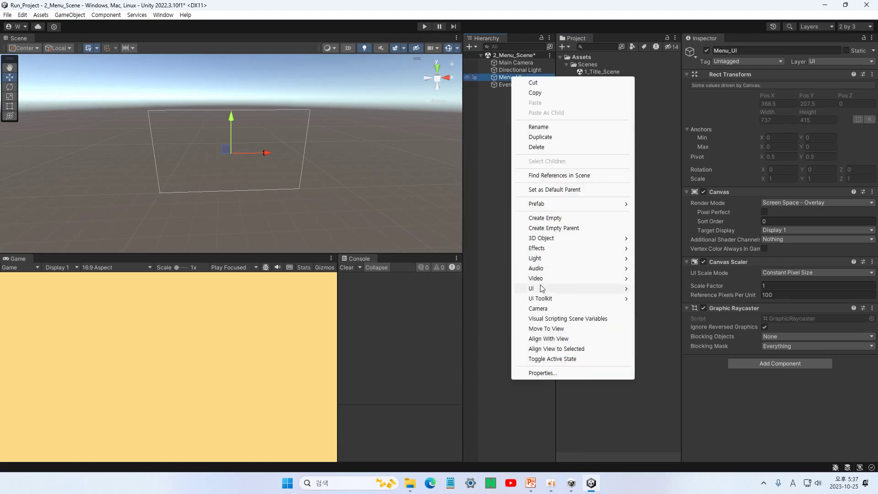
{"action": "mouse_move", "coordinate": [541, 292]}
{"action": "mouse_move", "coordinate": [690, 432]}
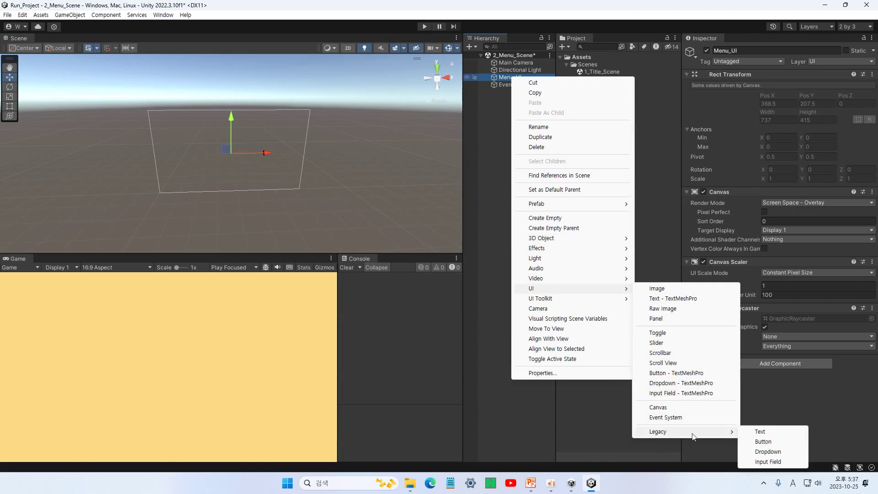
{"action": "left_click", "coordinate": [765, 442]}
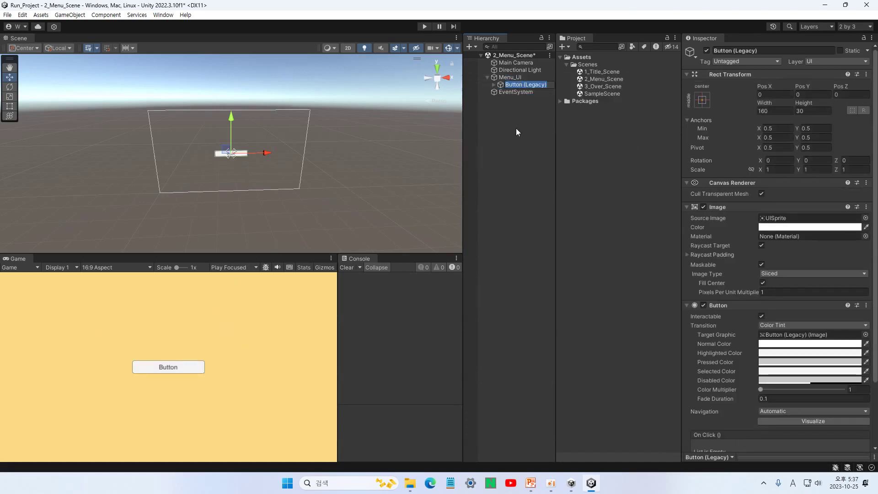
{"action": "key", "text": "ctrl+s"}
Open 1_Title_Scene and 2_Menu_Scene in turn to compare their backgrounds and buttons
{"action": "double_click", "coordinate": [599, 72]}
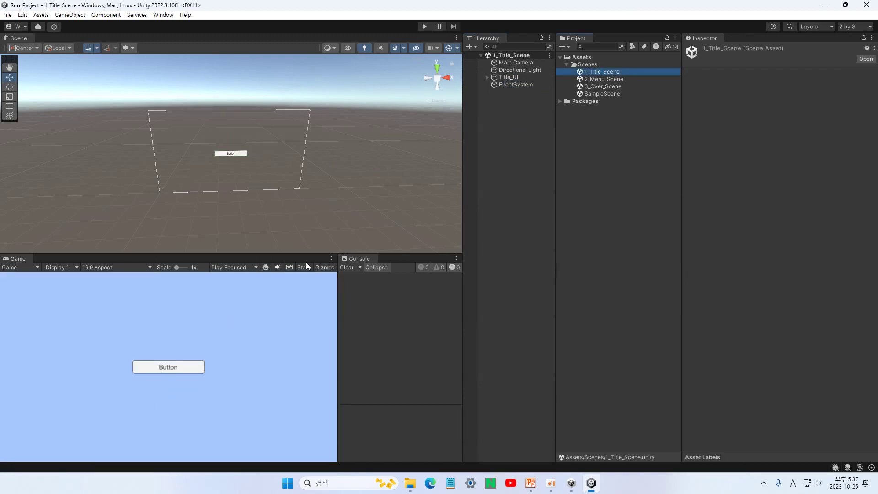
{"action": "left_click", "coordinate": [595, 81]}
{"action": "double_click", "coordinate": [595, 81]}
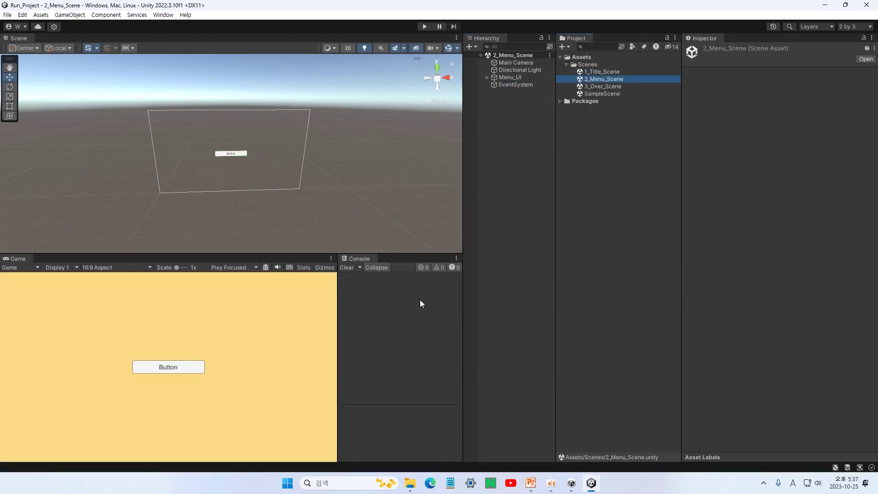
{"action": "left_click", "coordinate": [598, 86]}
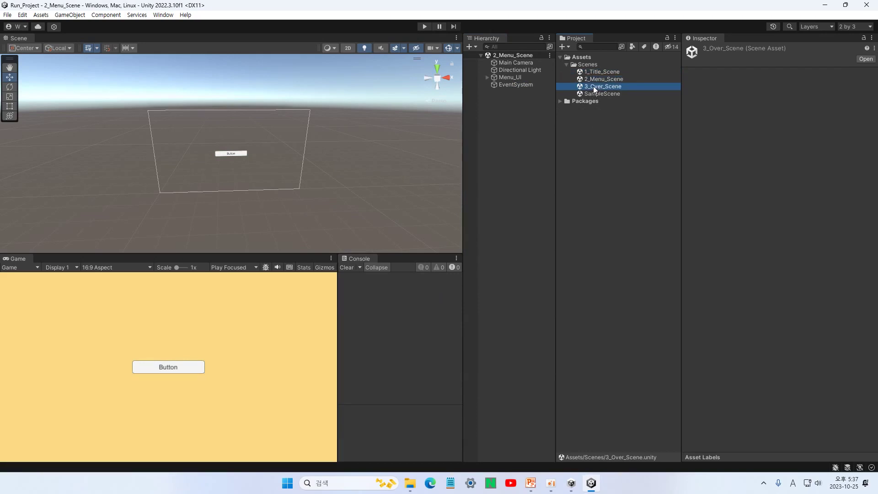
{"action": "left_click", "coordinate": [594, 107]}
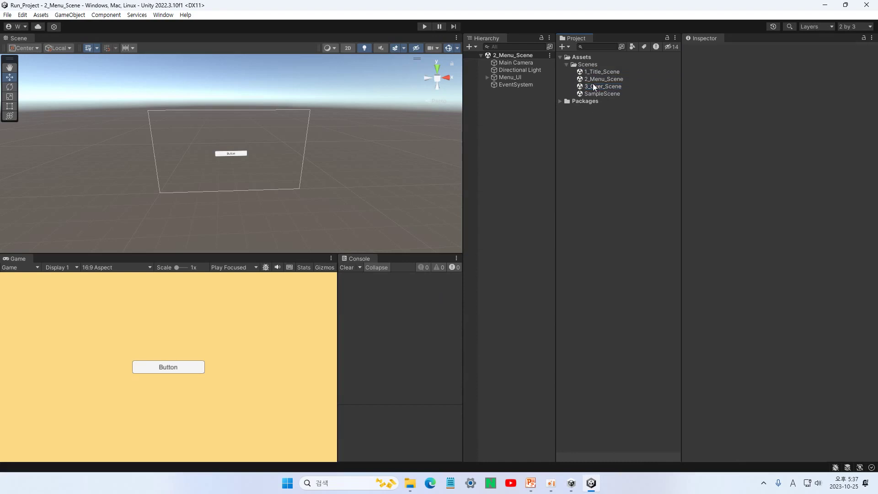
{"action": "left_click", "coordinate": [594, 80]}
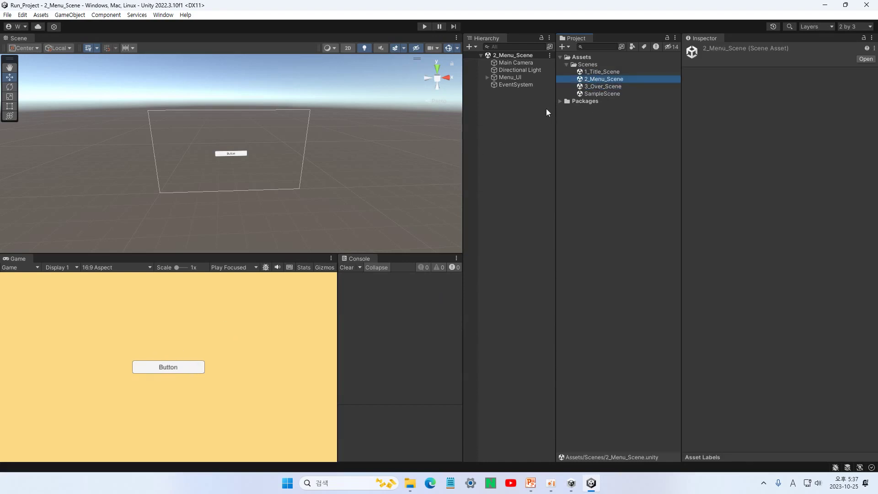
Duplicate 3_Over_Scene, rename the copy as 3_Game_Scene and open it
{"action": "left_click", "coordinate": [598, 86]}
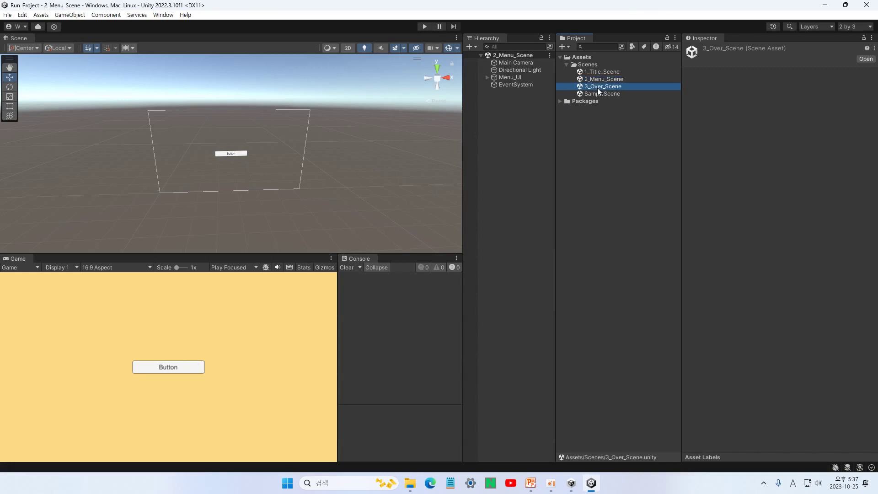
{"action": "key", "text": "ctrl+d"}
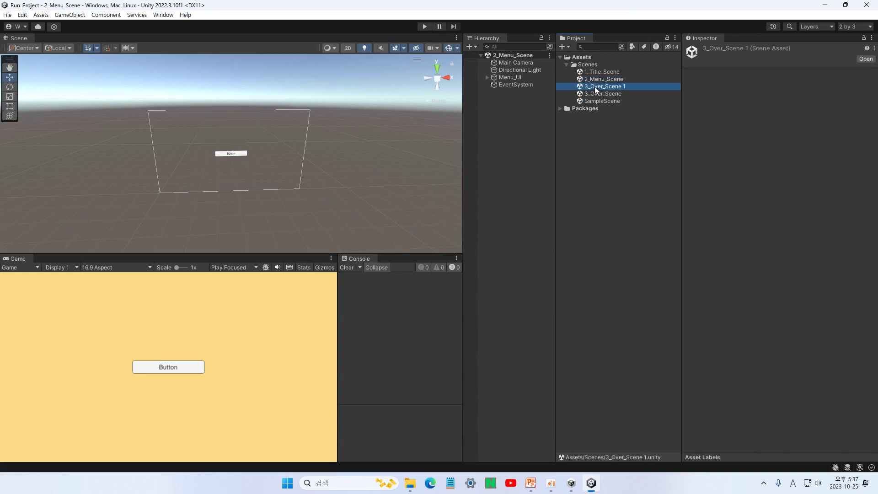
{"action": "left_click", "coordinate": [596, 87]}
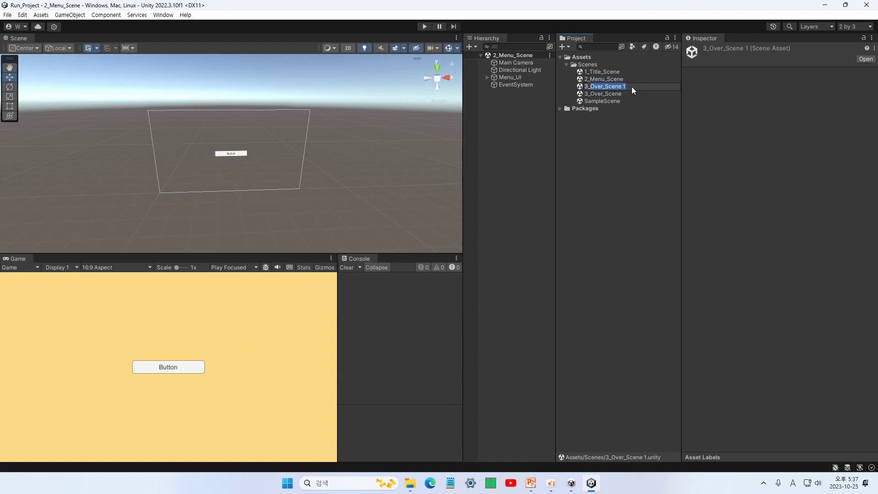
{"action": "type", "text": "Game_Scene"}
{"action": "key", "text": "Return"}
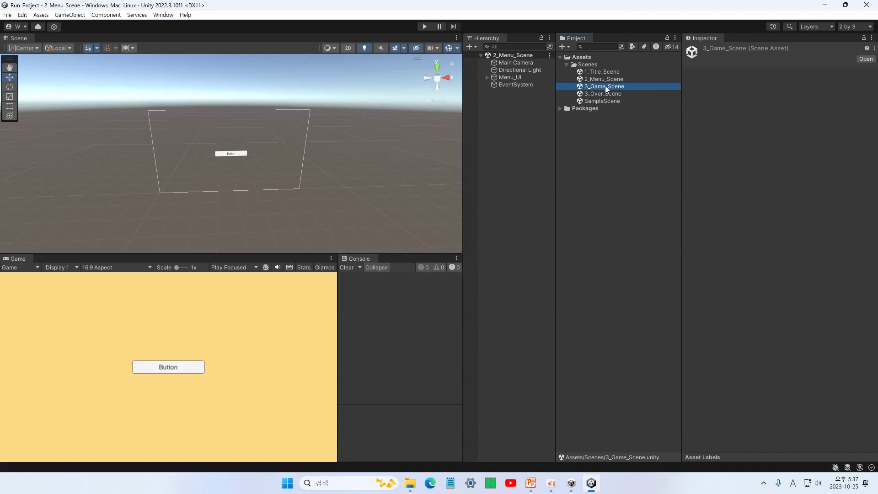
{"action": "double_click", "coordinate": [605, 86]}
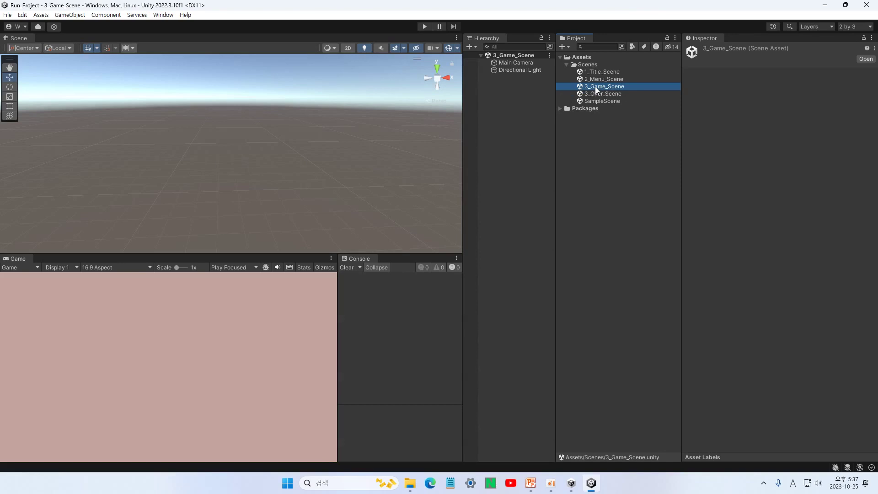
Open 1_Title_Scene, 2_Menu_Scene and 3_Game_Scene in turn to review their backgrounds and buttons
{"action": "double_click", "coordinate": [601, 72]}
{"action": "double_click", "coordinate": [600, 79]}
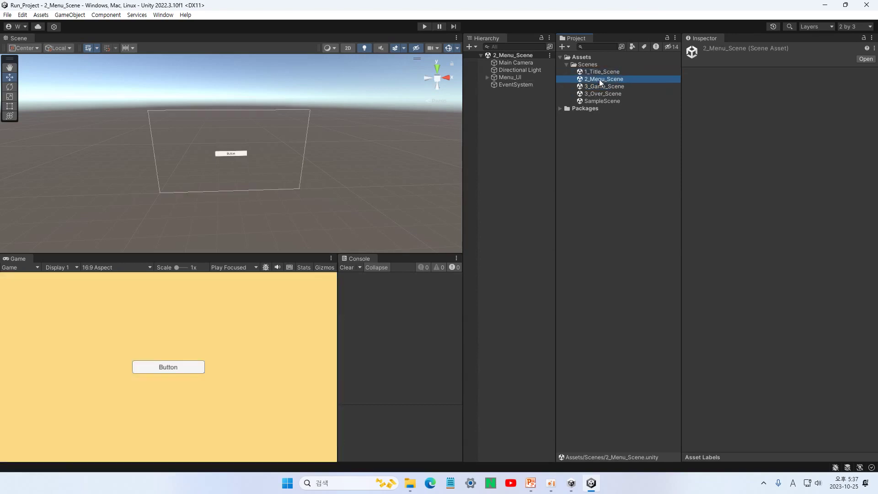
{"action": "double_click", "coordinate": [599, 86]}
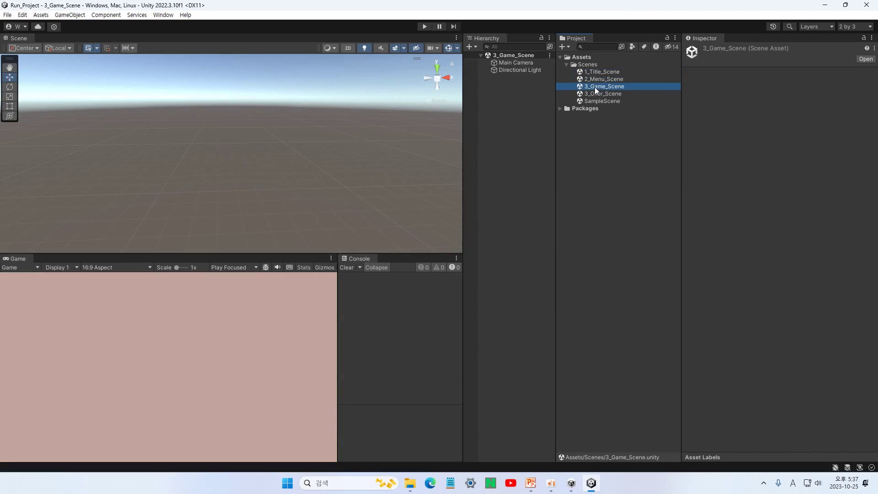
Open 3_Over_Scene and rename it as 4_Over_Scene
{"action": "double_click", "coordinate": [599, 93]}
{"action": "left_click", "coordinate": [593, 93]}
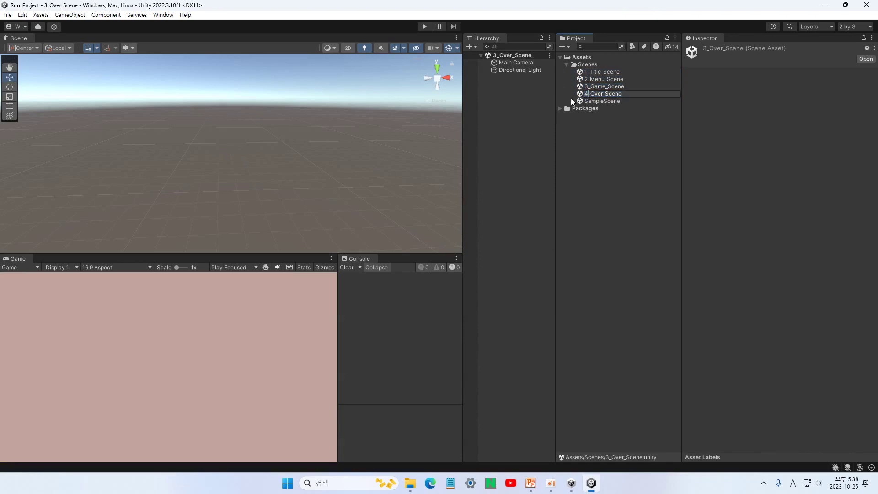
{"action": "type", "text": "4"}
{"action": "key", "text": "Return"}
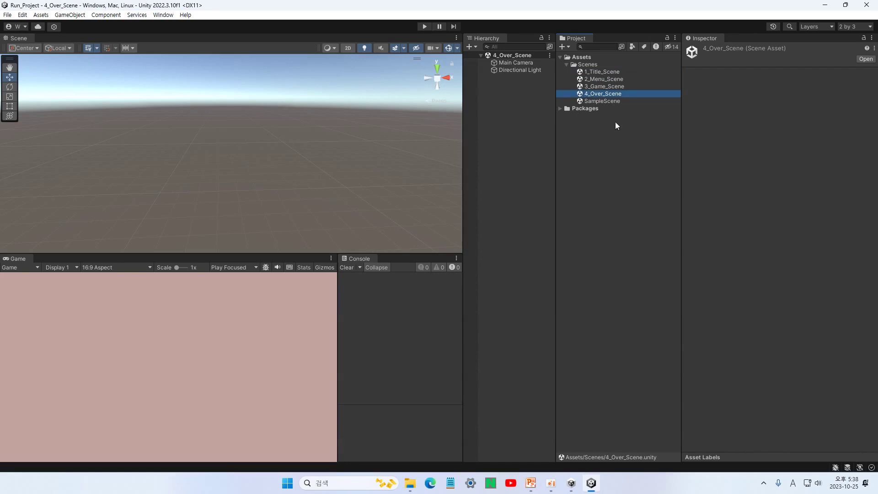
Open 3_Game_Scene and add a legacy UI Button with its Canvas
{"action": "double_click", "coordinate": [602, 86]}
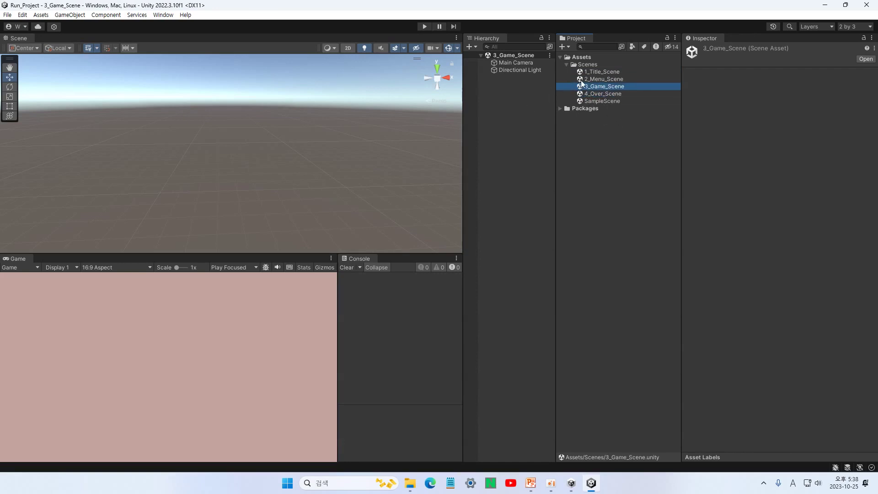
{"action": "left_click", "coordinate": [471, 49]}
{"action": "mouse_move", "coordinate": [486, 129]}
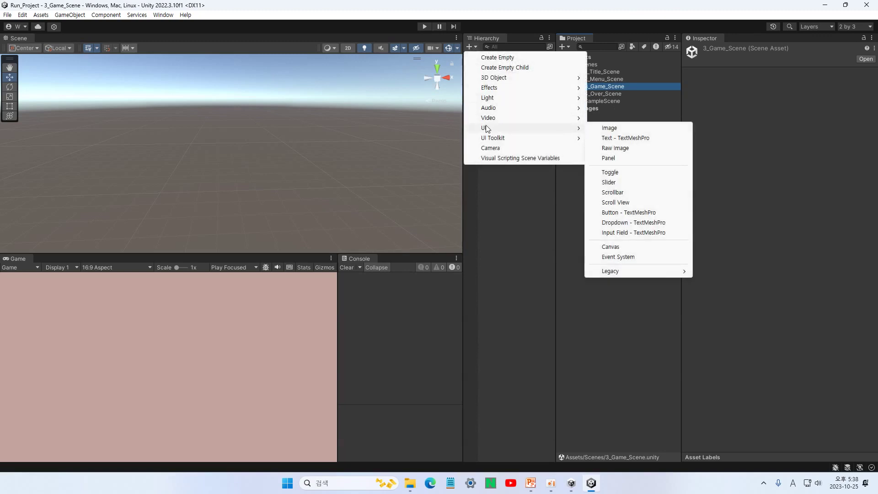
{"action": "mouse_move", "coordinate": [654, 271]}
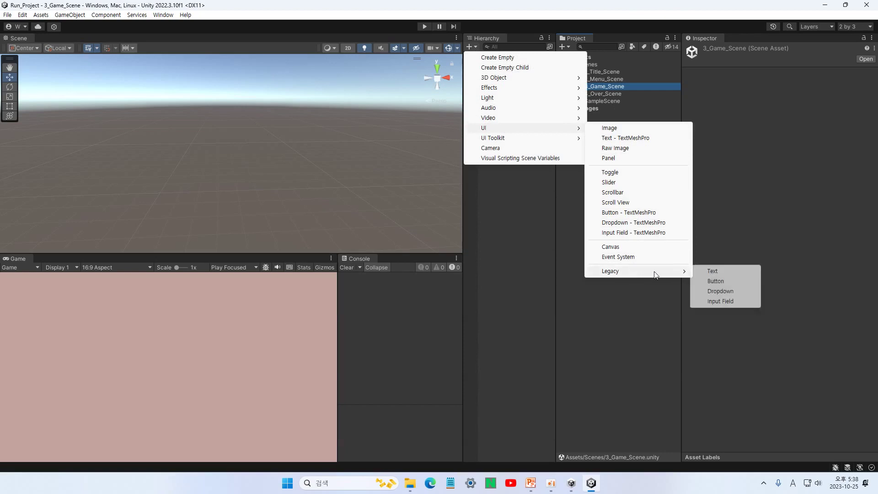
{"action": "left_click", "coordinate": [716, 281]}
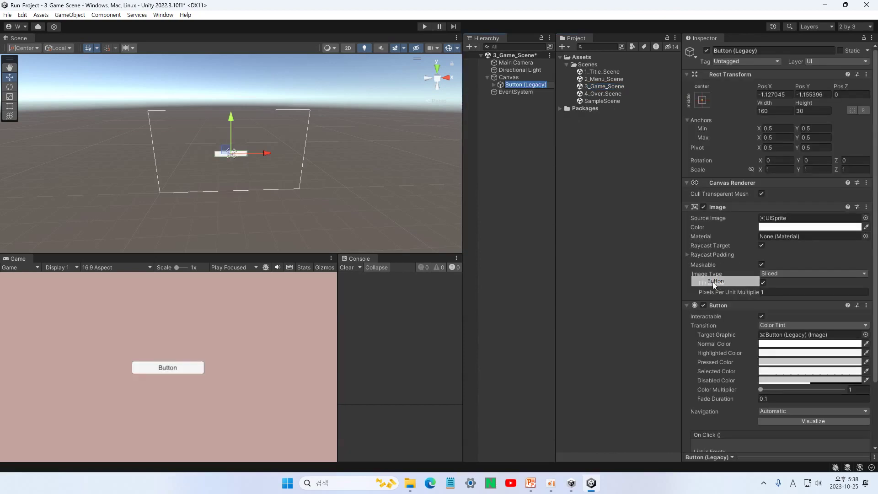
Rename the Canvas in 3_Game_Scene as Game_UI and save the scene
{"action": "left_click", "coordinate": [507, 77]}
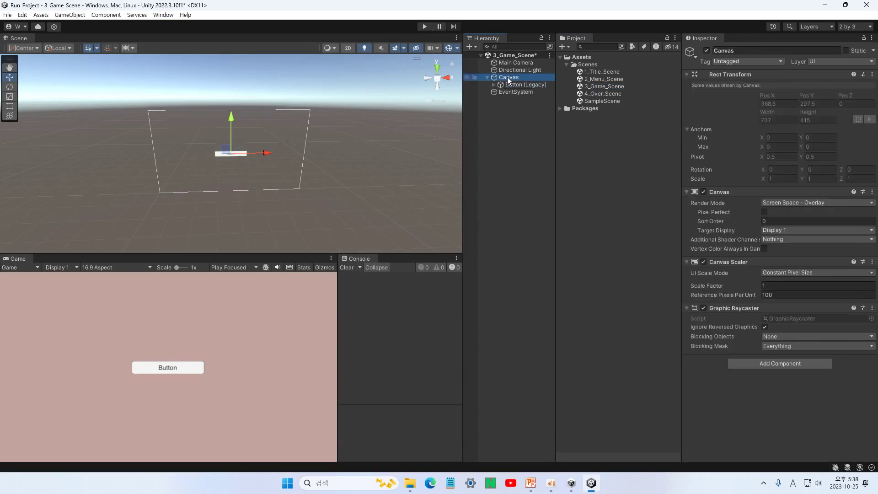
{"action": "type", "text": "Game_UI"}
{"action": "key", "text": "Return"}
{"action": "key", "text": "ctrl+s"}
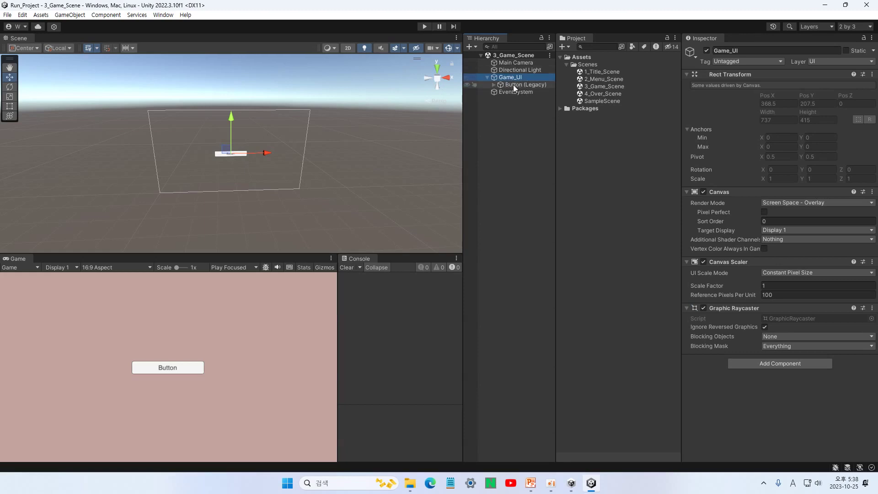
Check the button under Game_UI and go through the Title, Menu and Game scene assets
{"action": "left_click", "coordinate": [513, 84]}
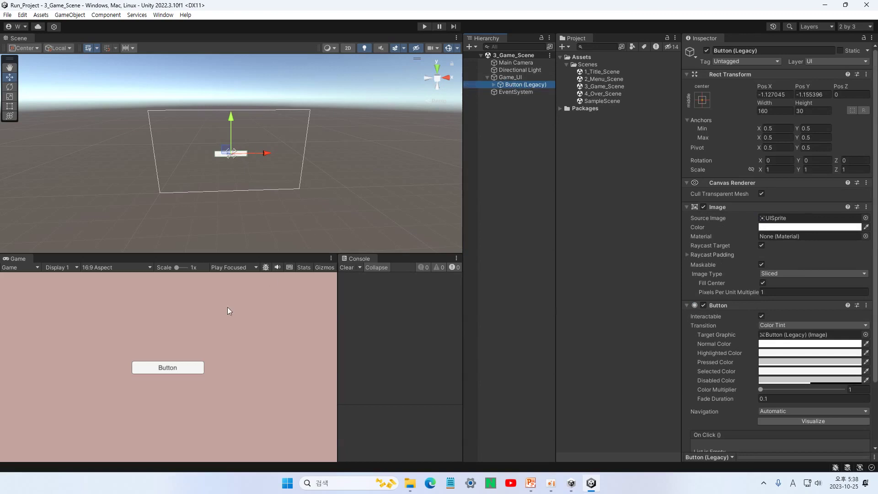
{"action": "left_click", "coordinate": [597, 74]}
{"action": "left_click", "coordinate": [597, 79]}
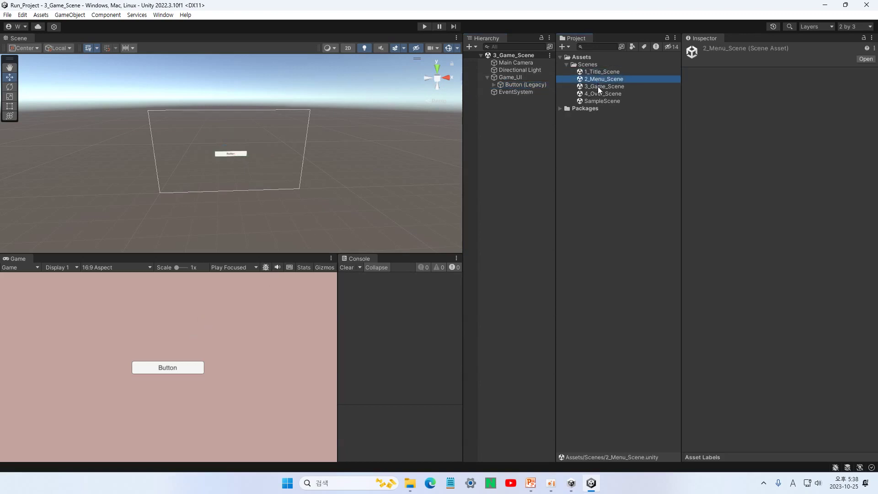
{"action": "left_click", "coordinate": [597, 87]}
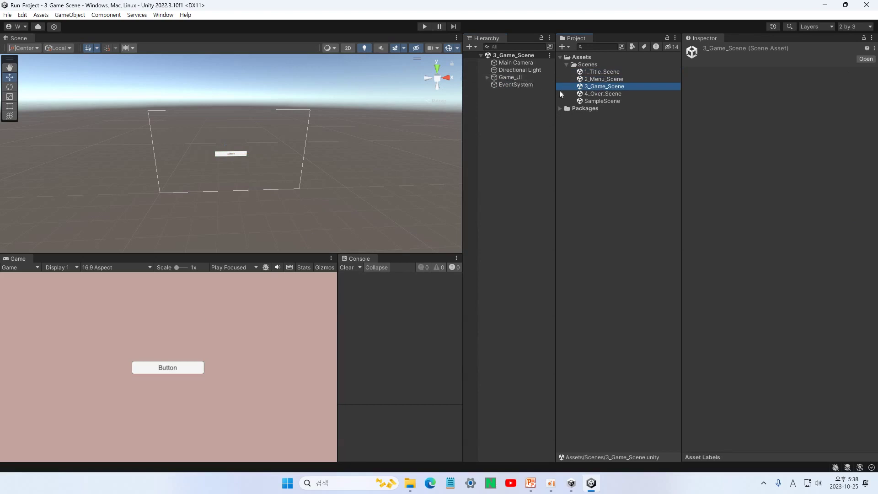
Open 4_Over_Scene, set the Main Camera's background to the green colour 9DC3AD and save the scene
{"action": "double_click", "coordinate": [598, 93]}
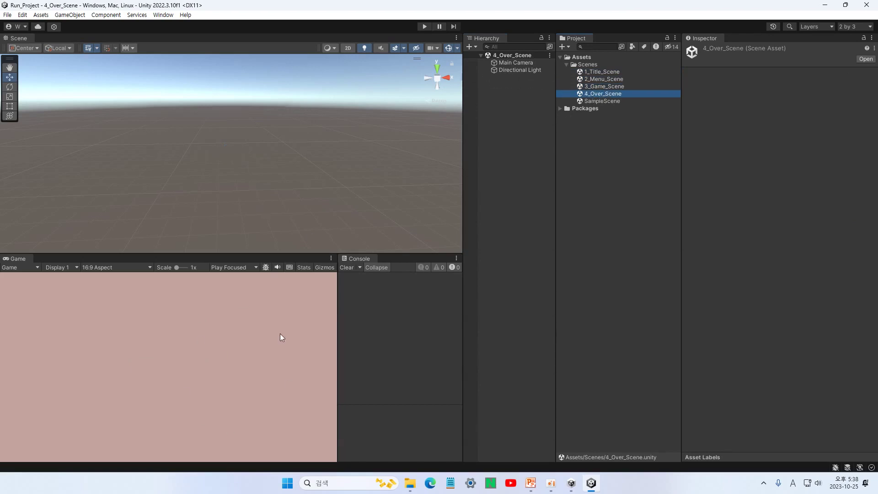
{"action": "left_click", "coordinate": [516, 63]}
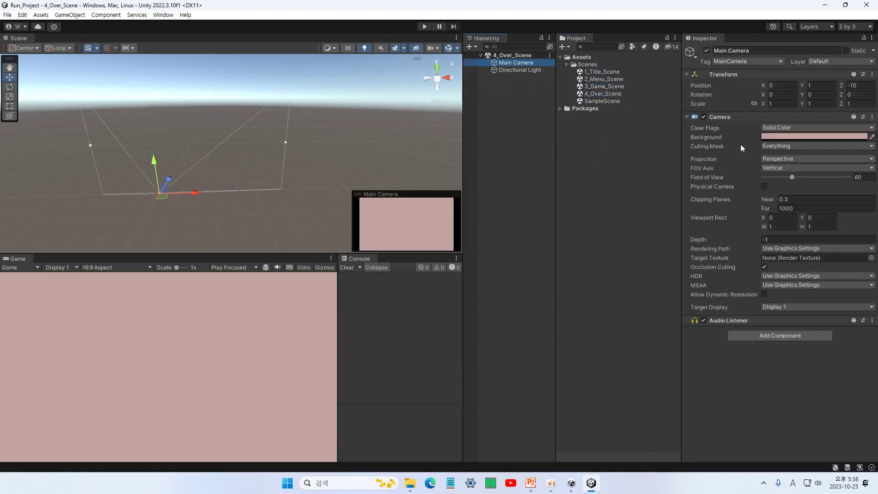
{"action": "left_click", "coordinate": [787, 137]}
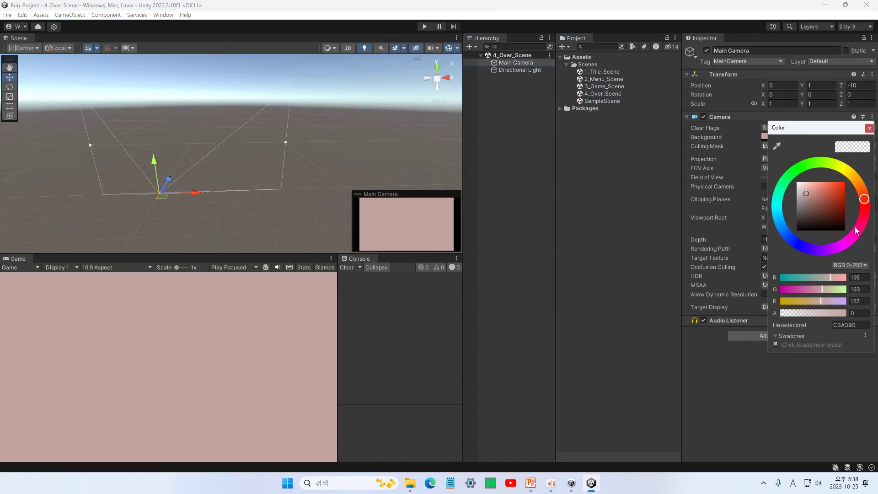
{"action": "left_click_drag", "start_coordinate": [785, 190], "coordinate": [785, 181]}
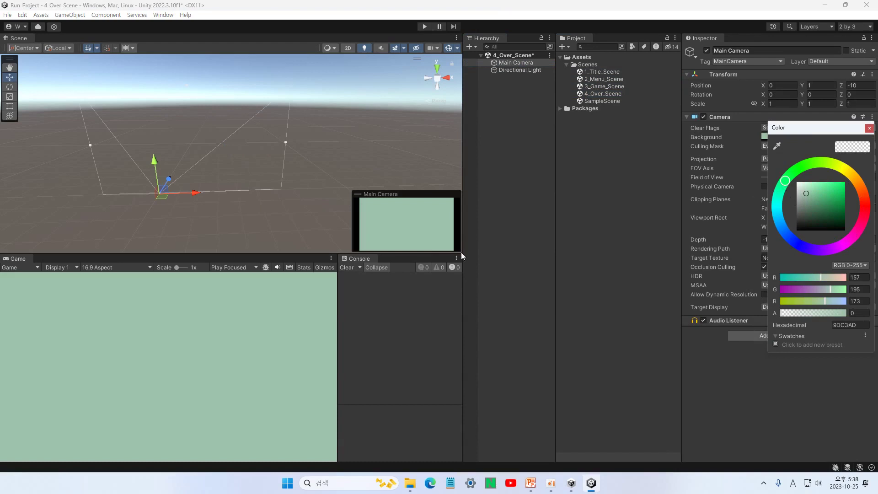
{"action": "key", "text": "ctrl+s"}
{"action": "left_click", "coordinate": [869, 128]}
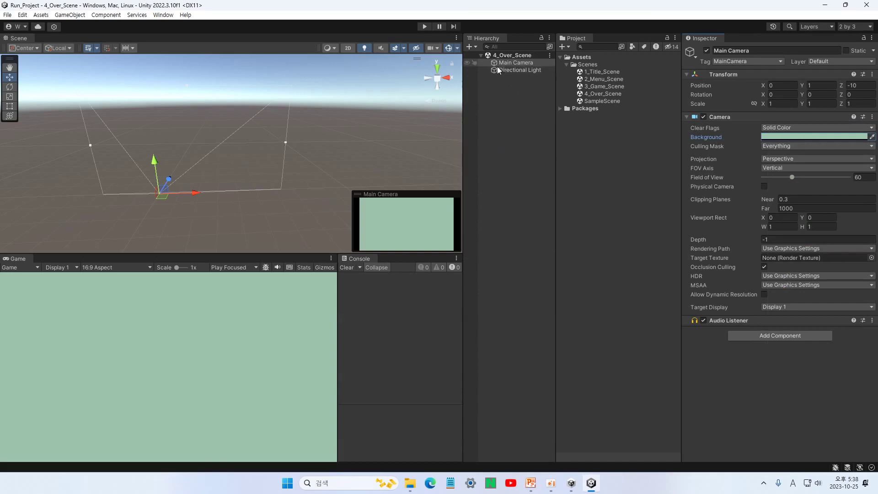
Add a legacy UI Button to 4_Over_Scene and duplicate it under the same Canvas
{"action": "left_click", "coordinate": [471, 48]}
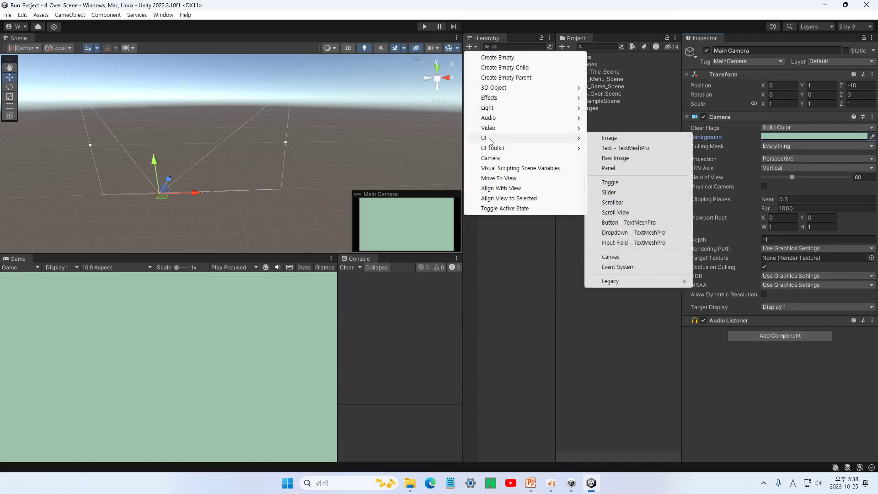
{"action": "mouse_move", "coordinate": [661, 283]}
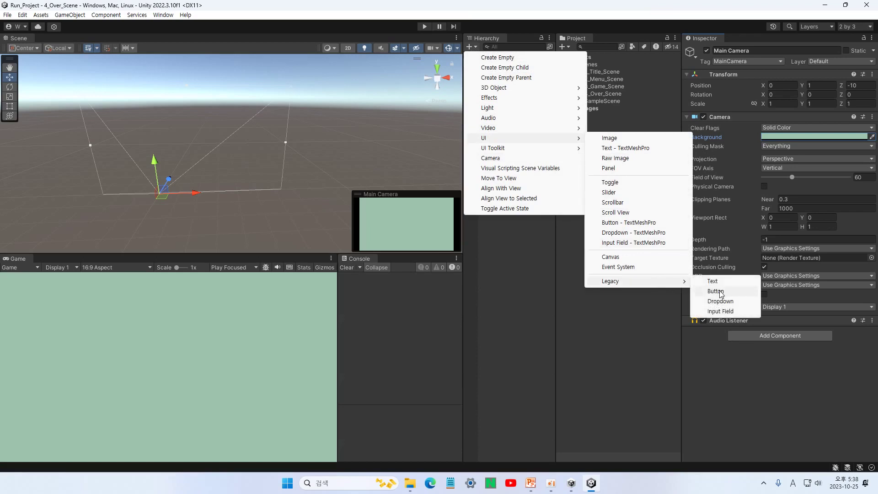
{"action": "left_click", "coordinate": [719, 291]}
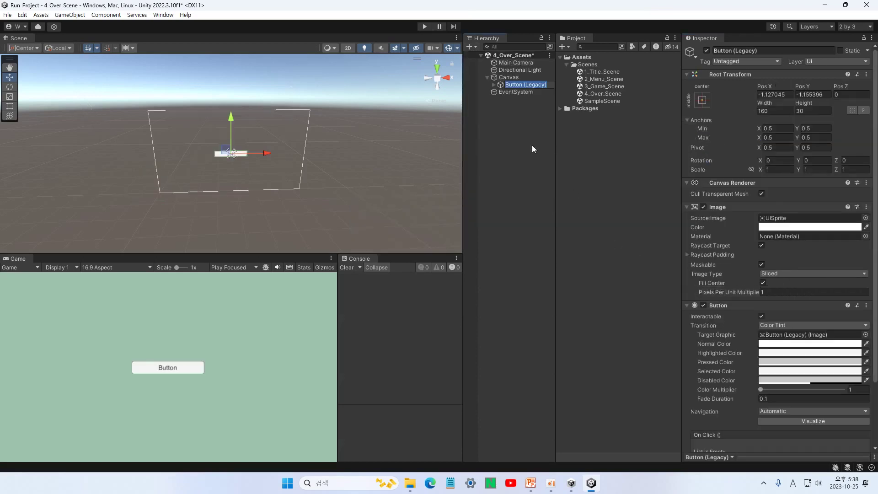
{"action": "left_click", "coordinate": [502, 84]}
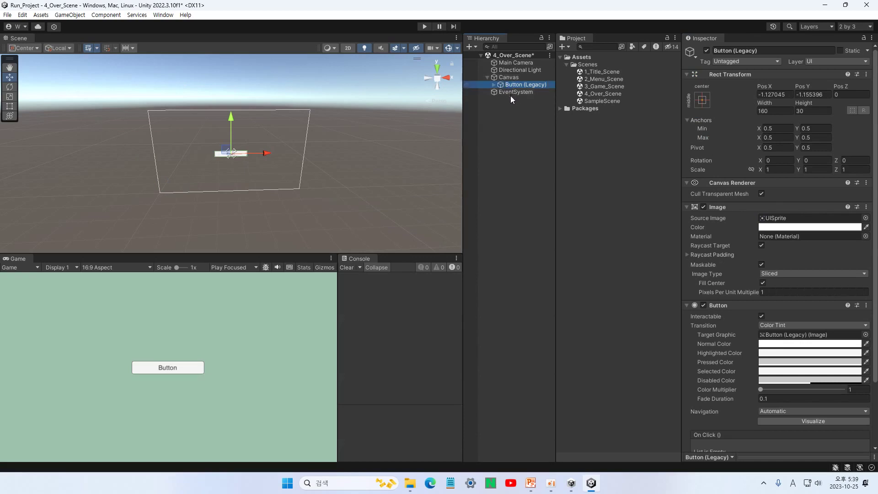
{"action": "key", "text": "ctrl+d"}
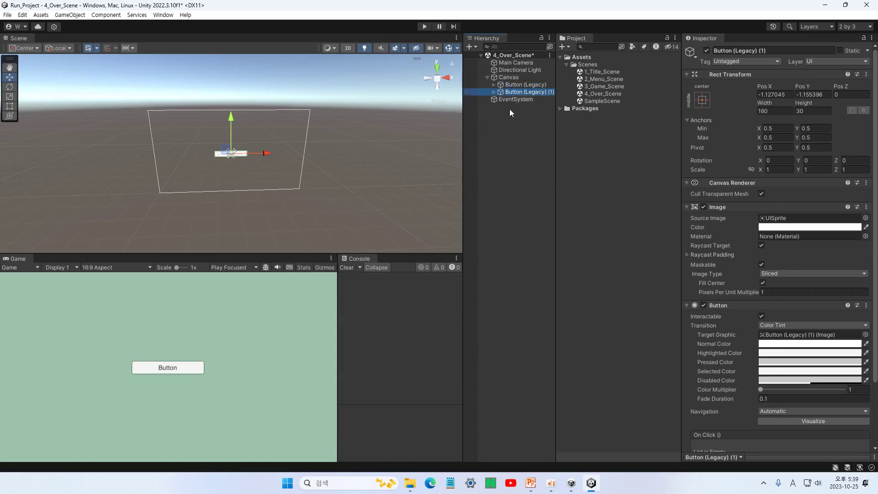
Rename the first button under the Canvas as go_Menu
{"action": "left_click", "coordinate": [515, 85]}
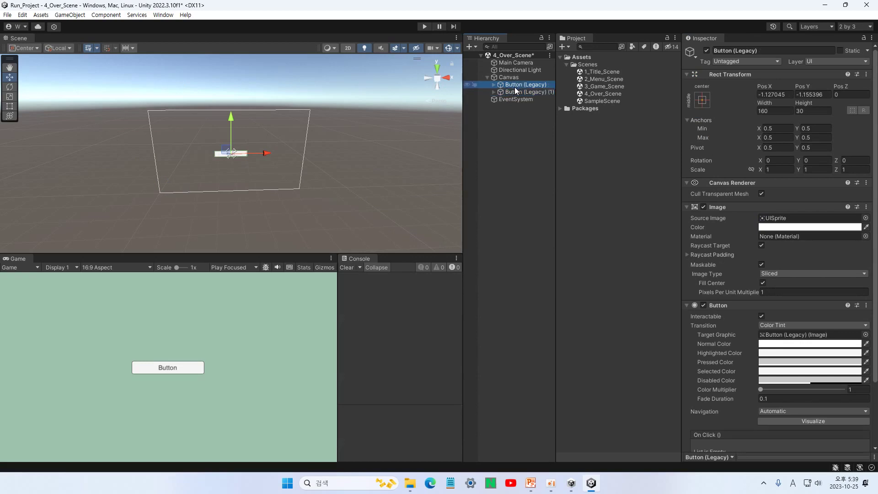
{"action": "left_click", "coordinate": [515, 87]}
{"action": "type", "text": "bt"}
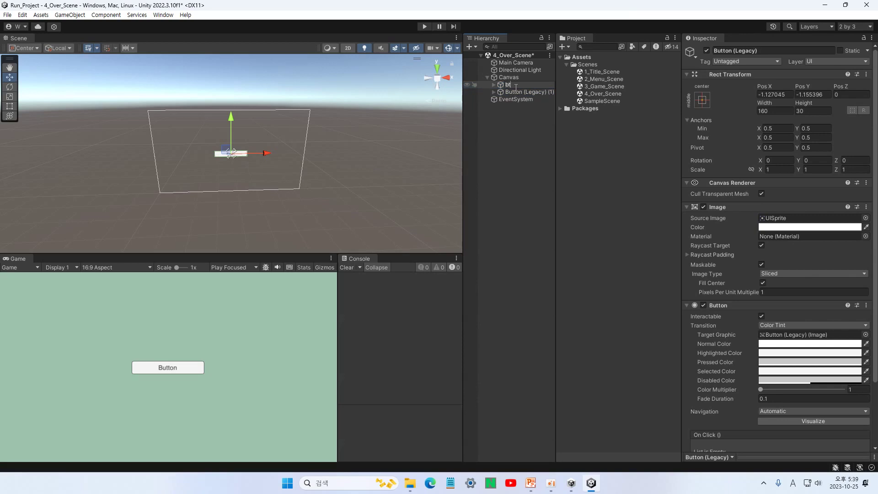
{"action": "type", "text": "n_g"}
{"action": "key", "text": "BackSpace"}
{"action": "key", "text": "BackSpace"}
{"action": "key", "text": "BackSpace"}
{"action": "key", "text": "BackSpace"}
{"action": "key", "text": "BackSpace"}
{"action": "type", "text": "go_"}
{"action": "key", "text": "Hangul"}
{"action": "type", "text": "ㅡ두ㅕ"}
{"action": "key", "text": "BackSpace"}
{"action": "key", "text": "BackSpace"}
{"action": "key", "text": "BackSpace"}
{"action": "key", "text": "Hangul"}
{"action": "type", "text": "Menu"}
{"action": "key", "text": "Return"}
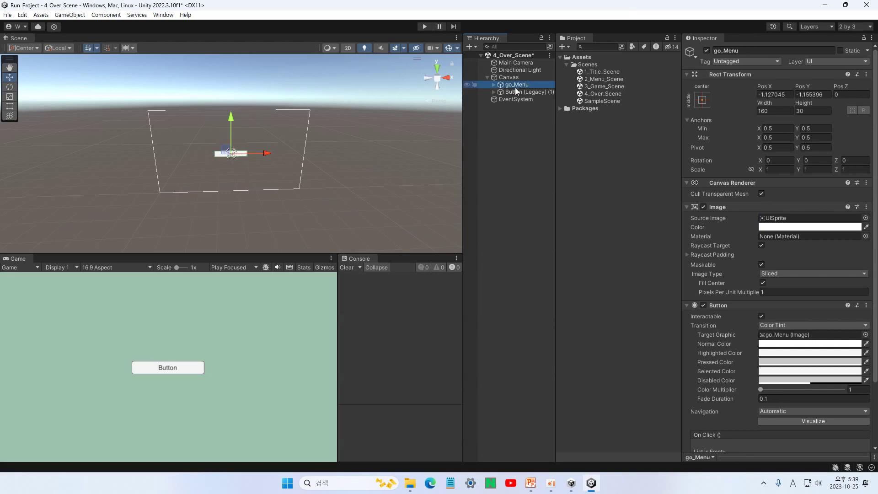
Rename the duplicated button as go_Game and move it below go_Menu, to a Pos Y of about -81.6
{"action": "left_click", "coordinate": [516, 92]}
{"action": "left_click", "coordinate": [516, 92]}
{"action": "type", "text": "go_"}
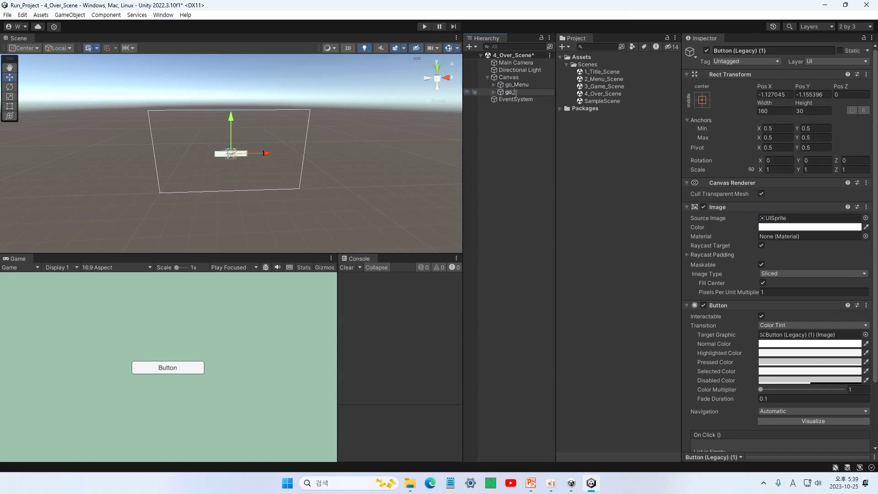
{"action": "type", "text": "Game"}
{"action": "key", "text": "Return"}
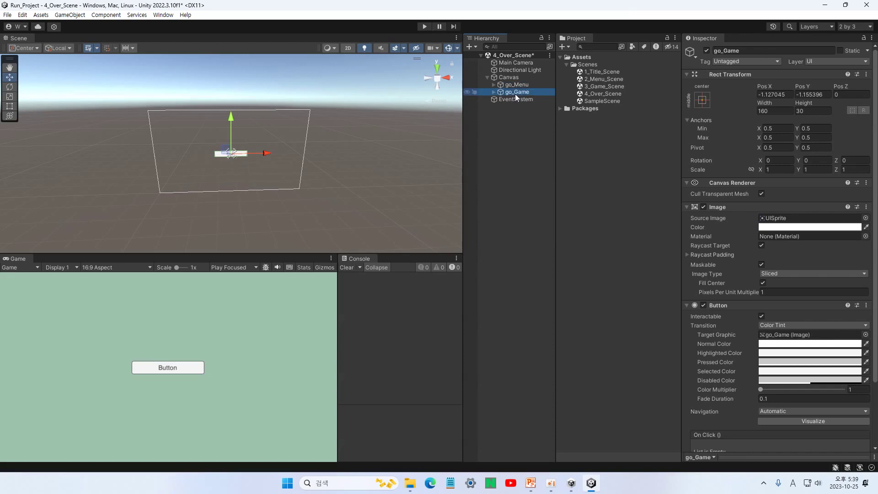
{"action": "double_click", "coordinate": [512, 91]}
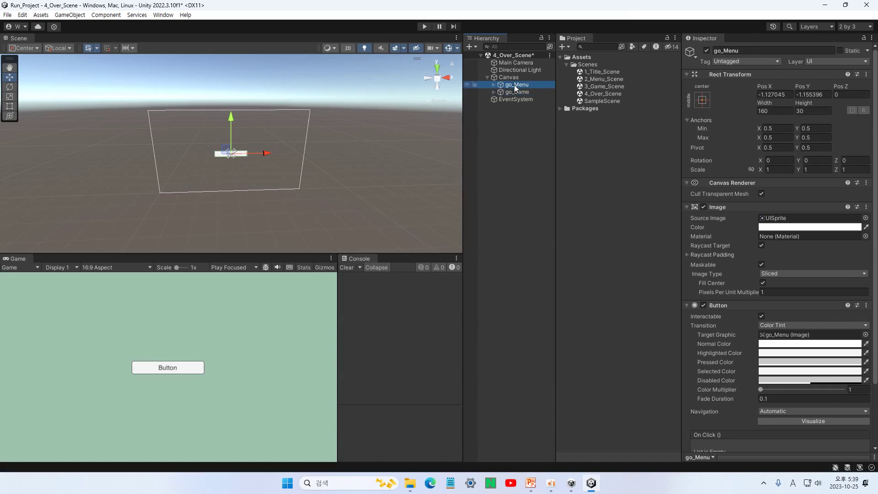
{"action": "left_click_drag", "start_coordinate": [233, 120], "coordinate": [231, 194]}
Expand both buttons in the hierarchy and set the go_Menu button's label text to 메뉴로
{"action": "left_click", "coordinate": [495, 85]}
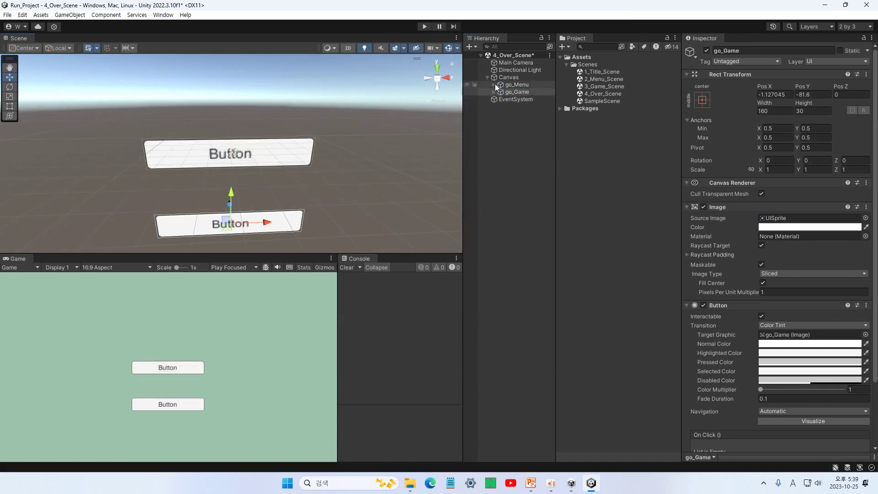
{"action": "left_click", "coordinate": [494, 100]}
{"action": "left_click", "coordinate": [531, 91]}
{"action": "left_click_drag", "start_coordinate": [732, 227], "coordinate": [680, 227]}
{"action": "type", "text": "메뉴로"}
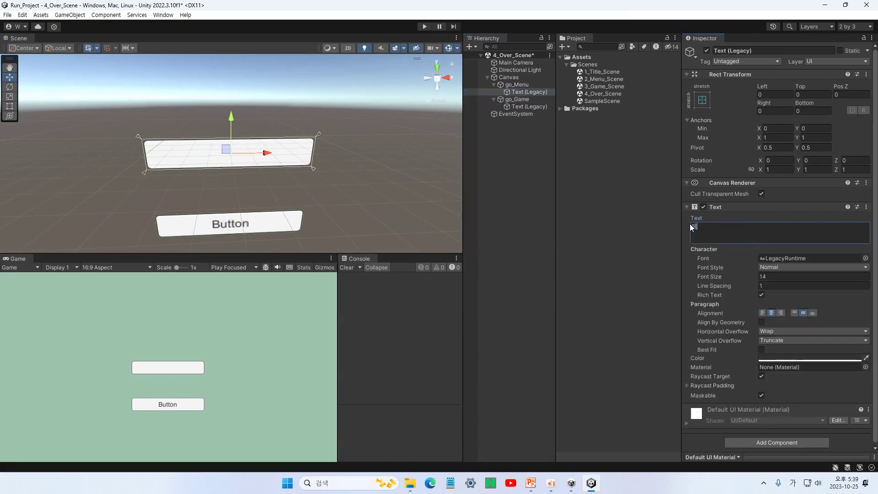
{"action": "left_click", "coordinate": [592, 165]}
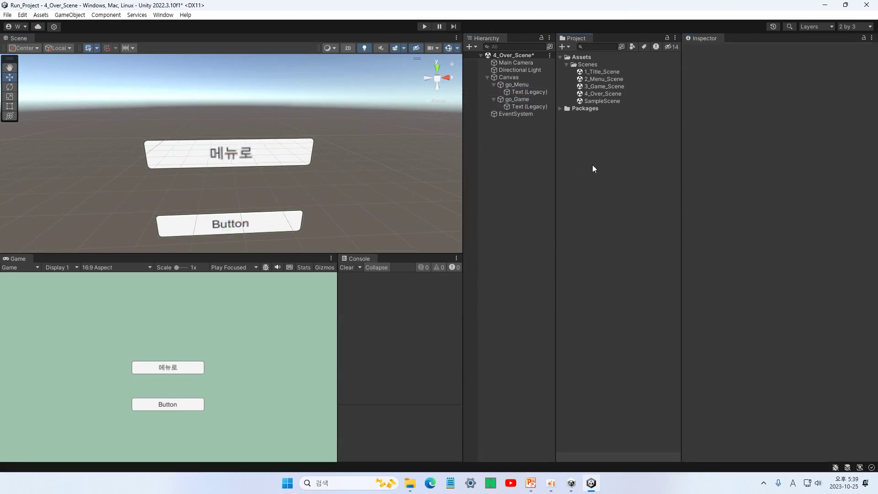
Set the go_Game button's label text to 게임으로 and save 4_Over_Scene
{"action": "left_click", "coordinate": [530, 107]}
{"action": "left_click", "coordinate": [724, 233]}
{"action": "type", "text": "궤임으로"}
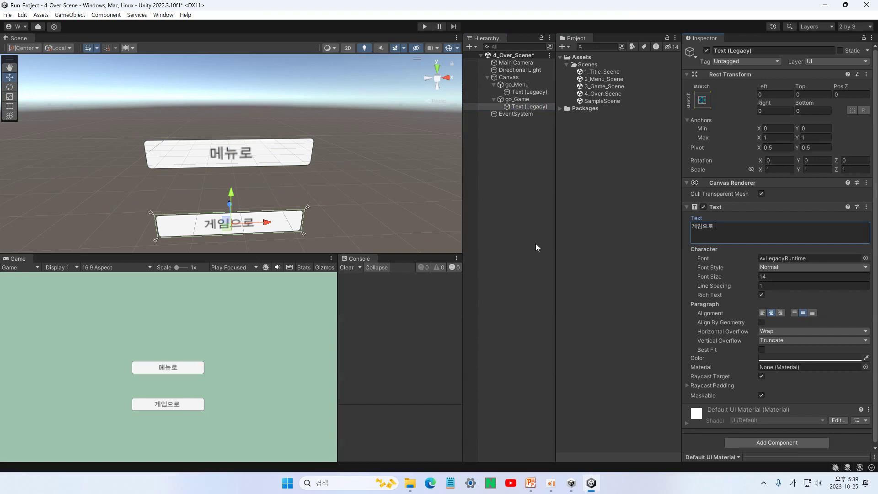
{"action": "left_click", "coordinate": [537, 291]}
{"action": "key", "text": "ctrl+s"}
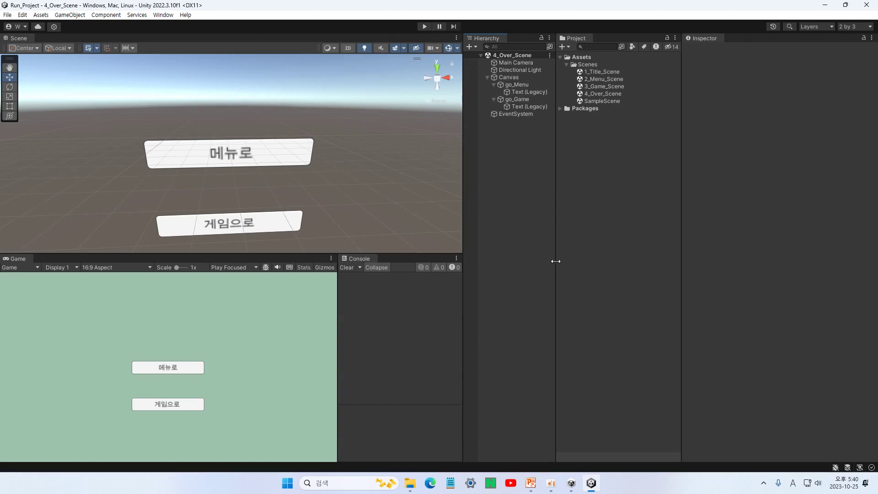
Switch to the PowerPoint slide on scene creation and review items 3 to 5 on SceneManager objects, load functions and button events
{"action": "left_click", "coordinate": [530, 483]}
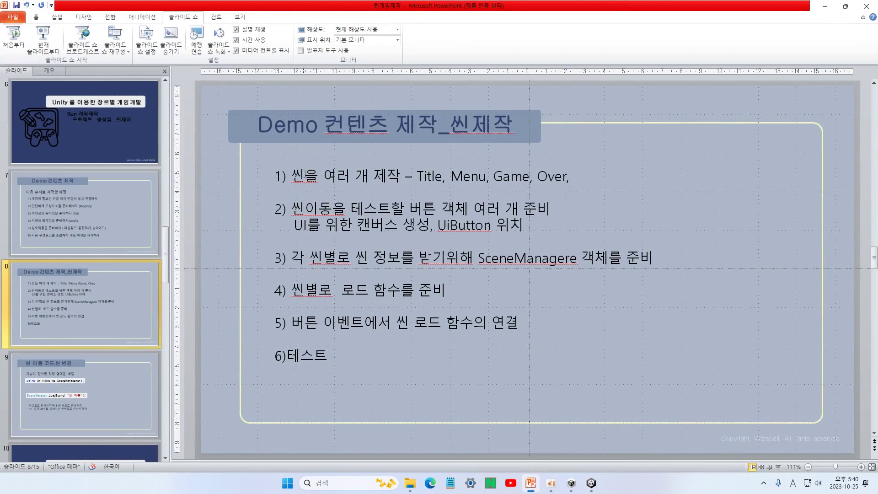
{"action": "left_click", "coordinate": [306, 175]}
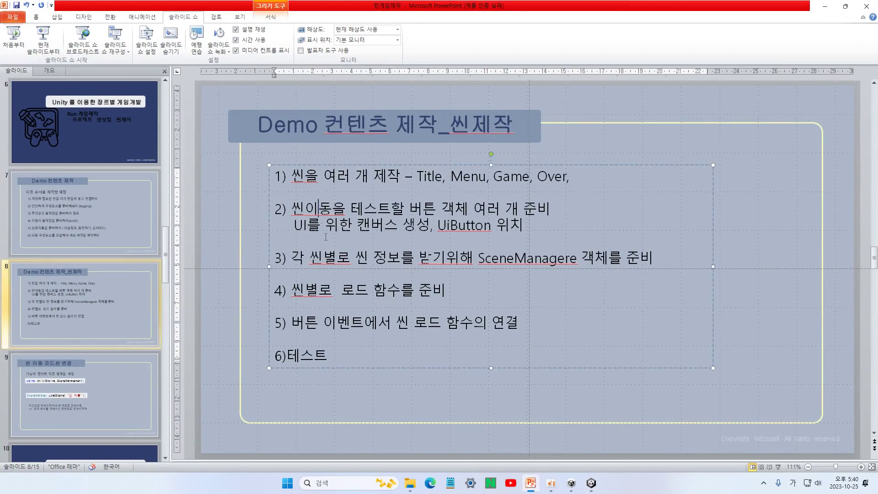
{"action": "left_click_drag", "start_coordinate": [291, 258], "coordinate": [355, 258]}
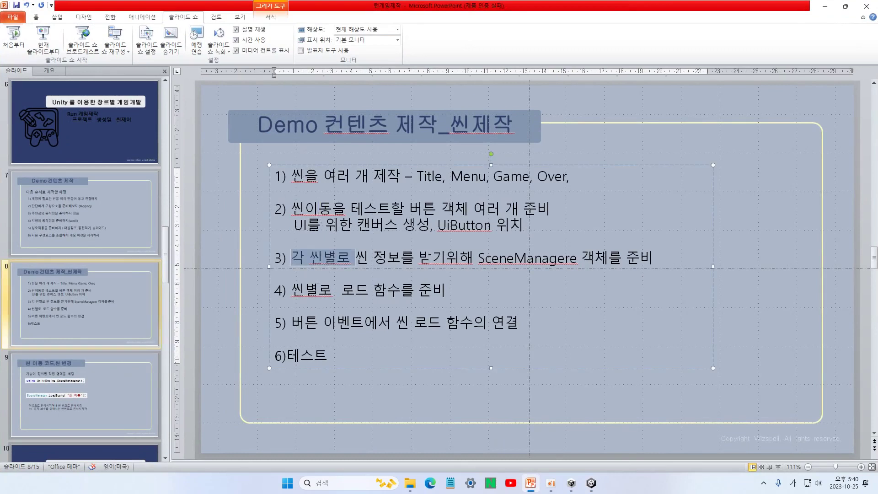
{"action": "left_click", "coordinate": [595, 259]}
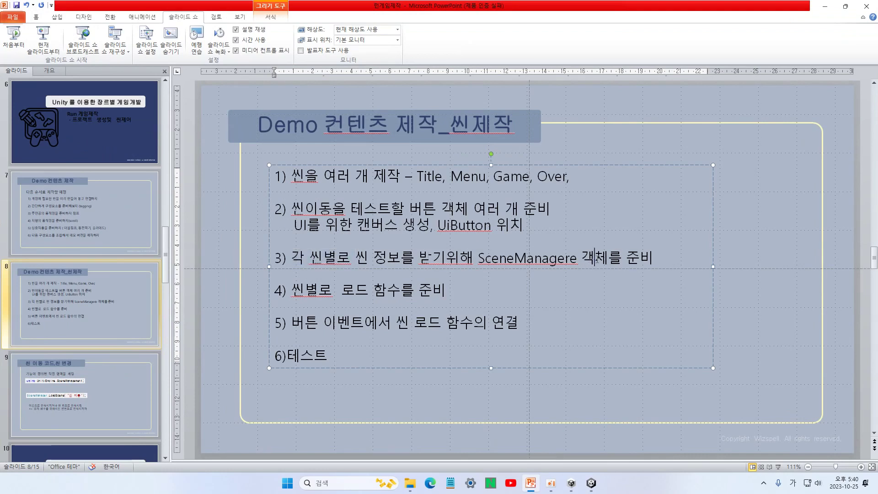
{"action": "left_click", "coordinate": [409, 324]}
{"action": "left_click_drag", "start_coordinate": [291, 258], "coordinate": [527, 326]}
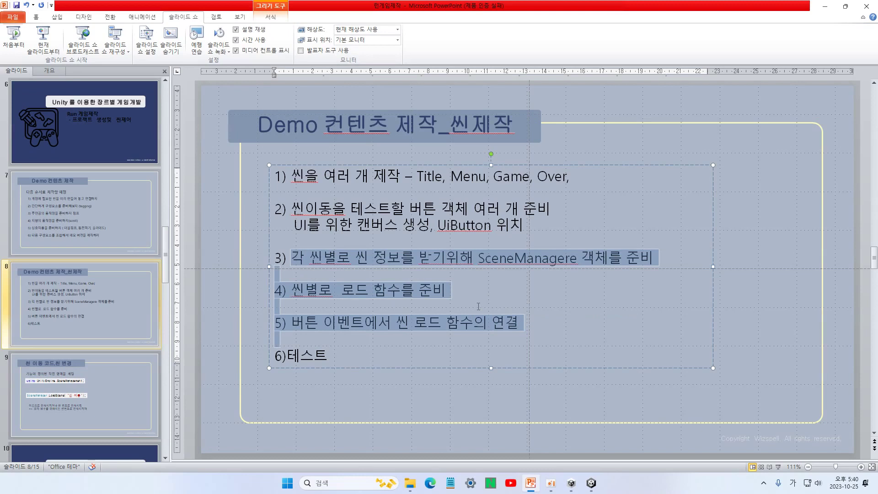
{"action": "left_click", "coordinate": [479, 296]}
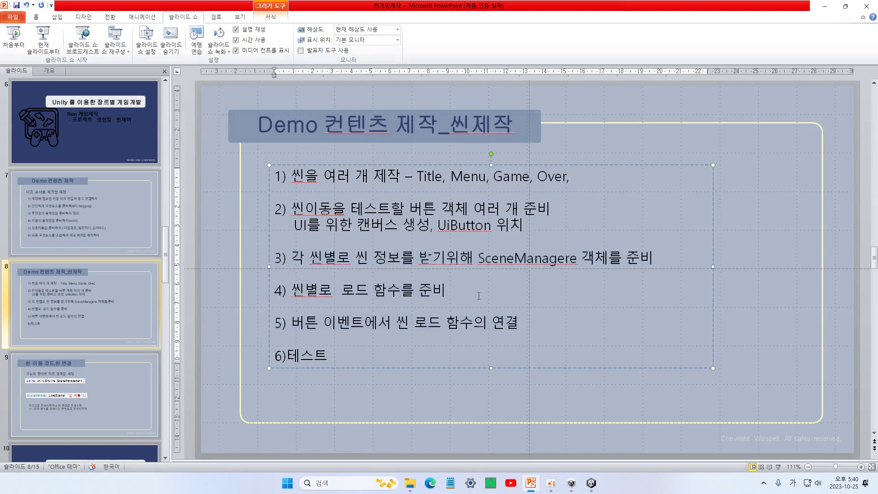